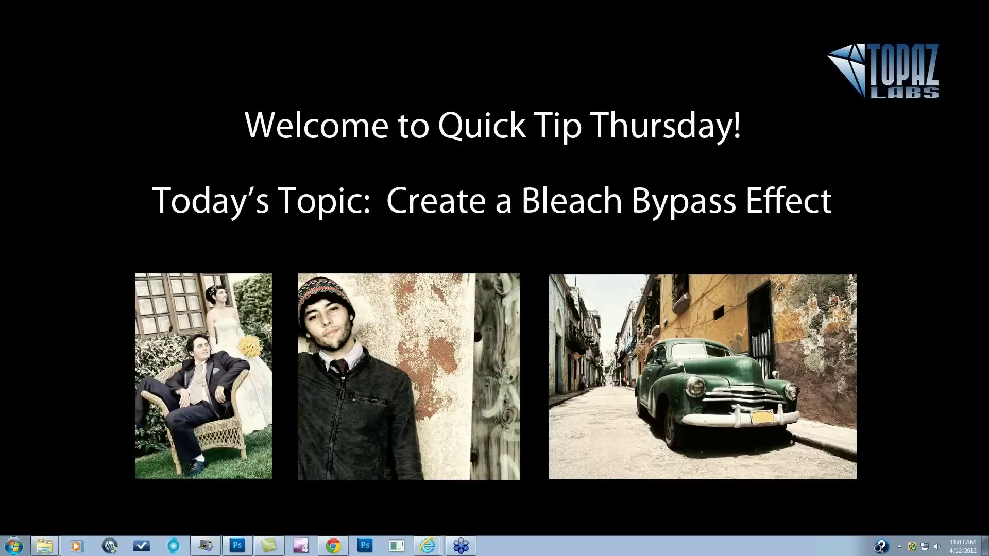
# Close the full-screen HP MediaSmart Photo viewer showing the Quick Tip Thursday slide
pyautogui.moveTo(984, 19)
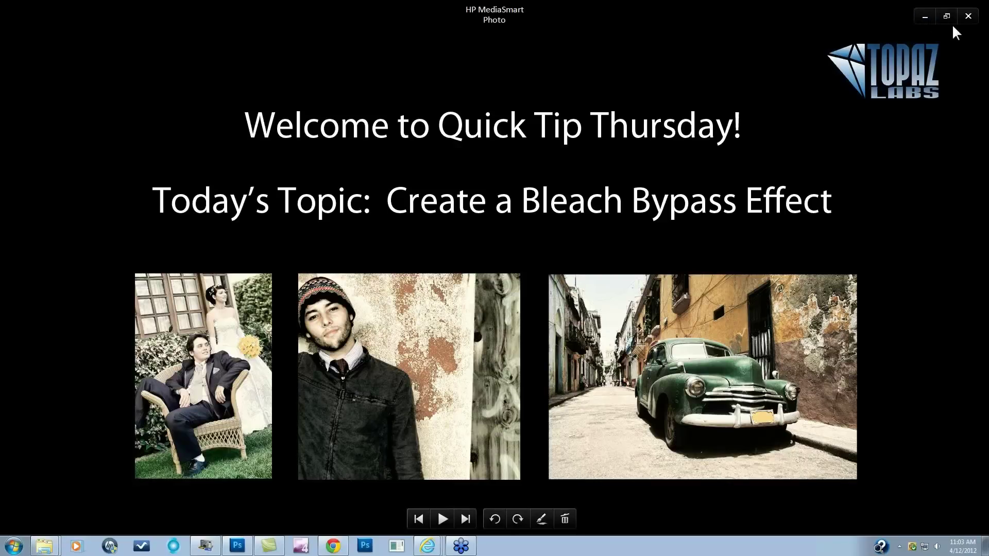
pyautogui.click(968, 16)
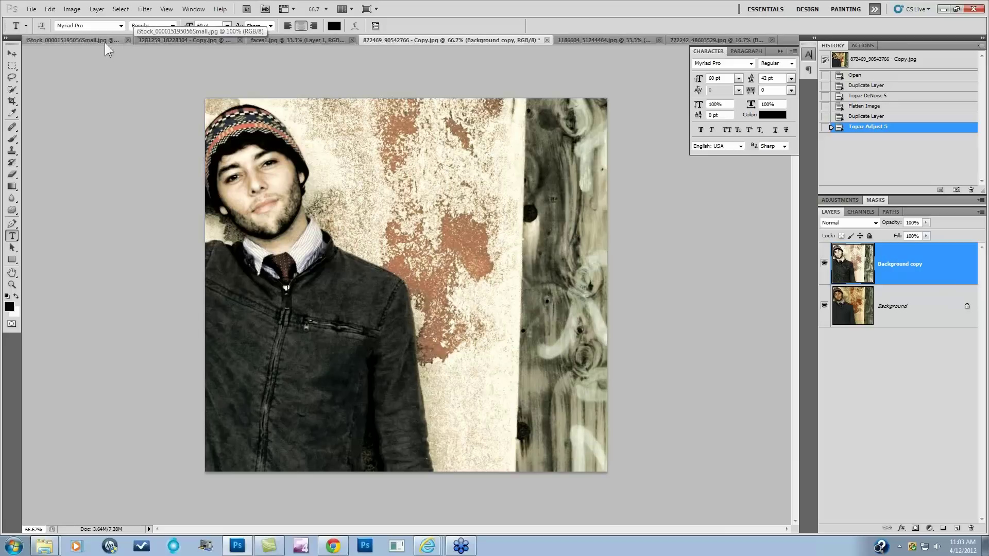
# View the cowboy Before/After image, then compare faces1.jpg's adjusted layer against its original
pyautogui.click(157, 39)
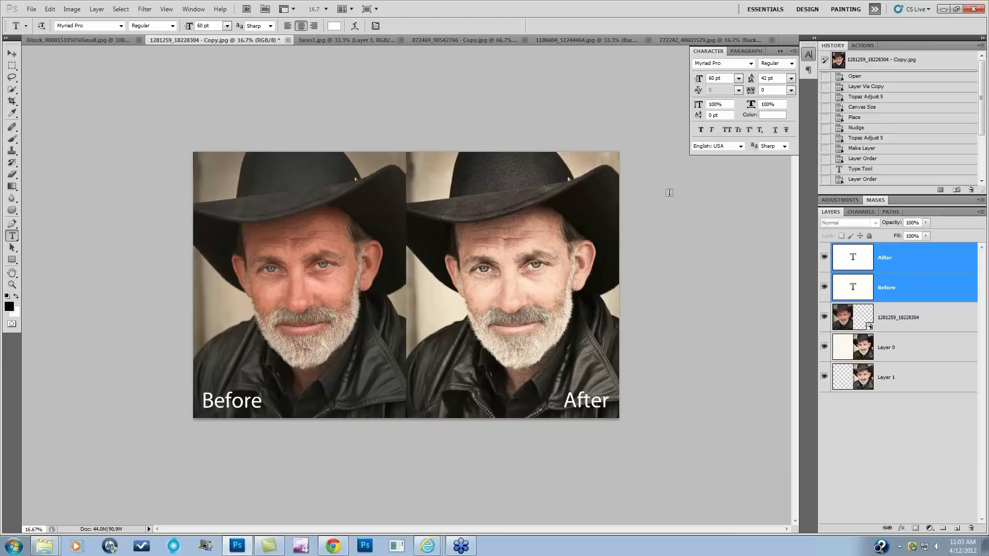
pyautogui.click(330, 40)
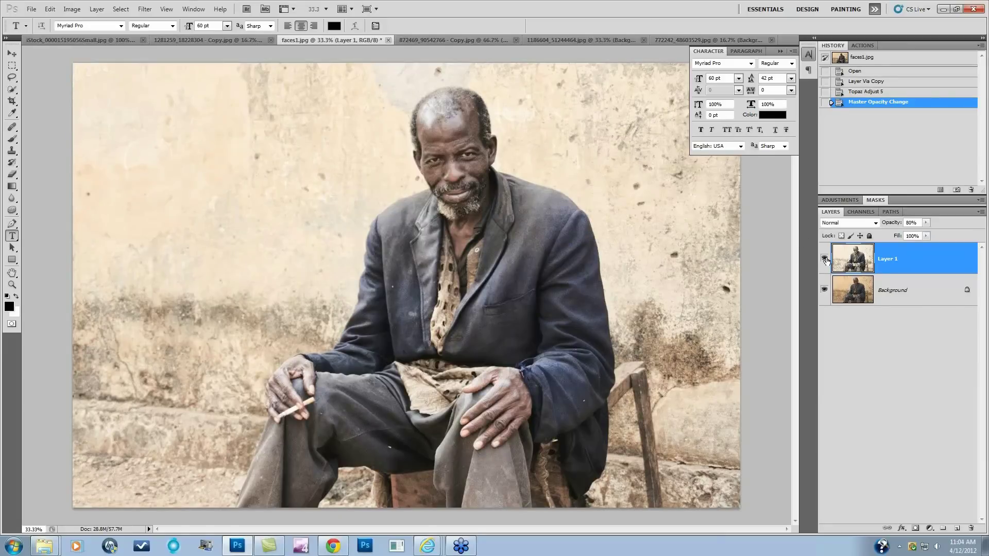
pyautogui.click(825, 259)
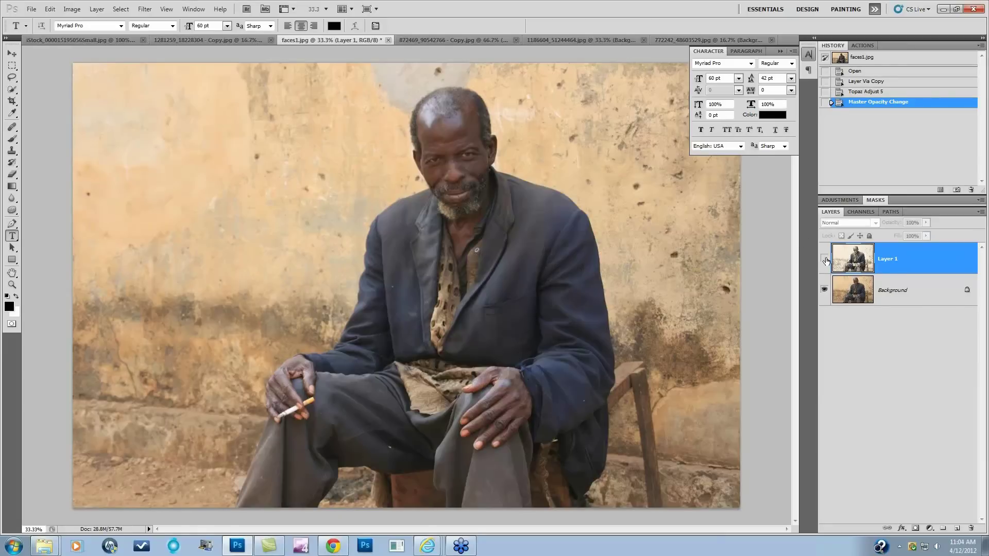
pyautogui.click(825, 259)
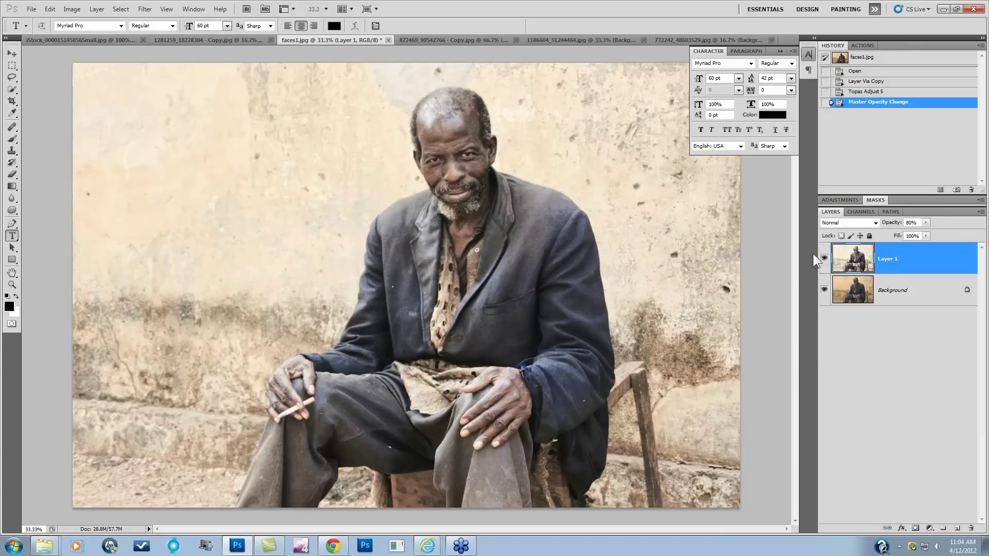
# Compare the beanie portrait's desaturated copy with its original, then bring up the street-car photo
pyautogui.click(434, 42)
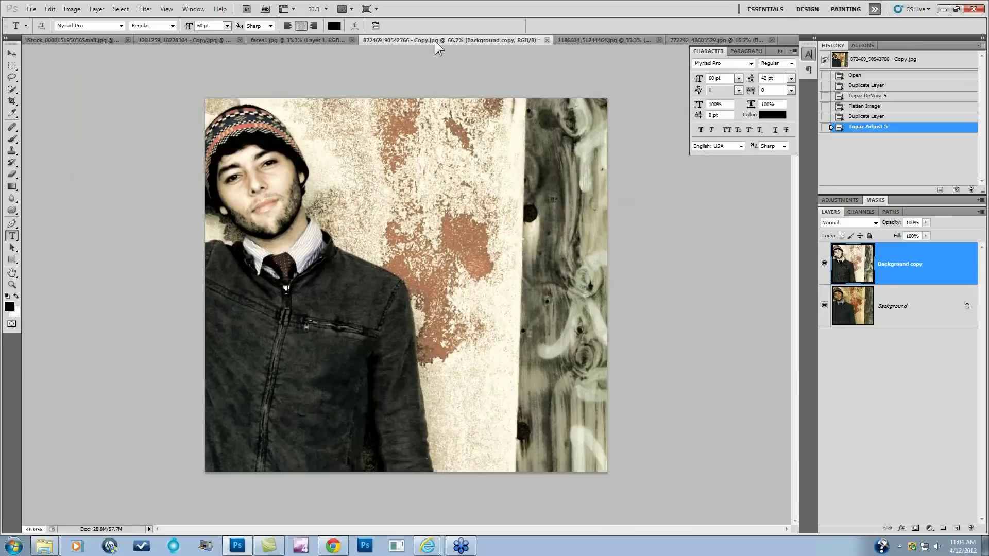
pyautogui.click(825, 263)
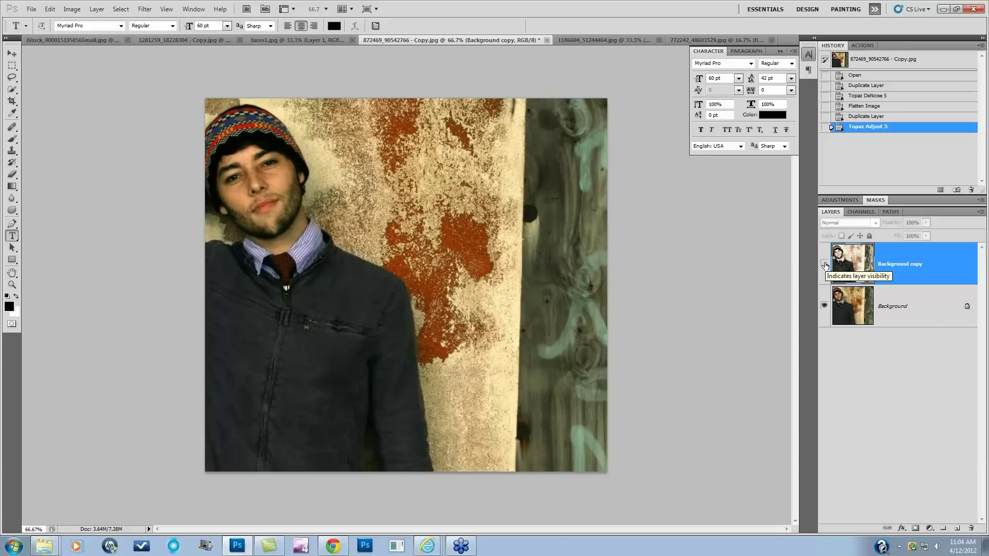
pyautogui.click(825, 264)
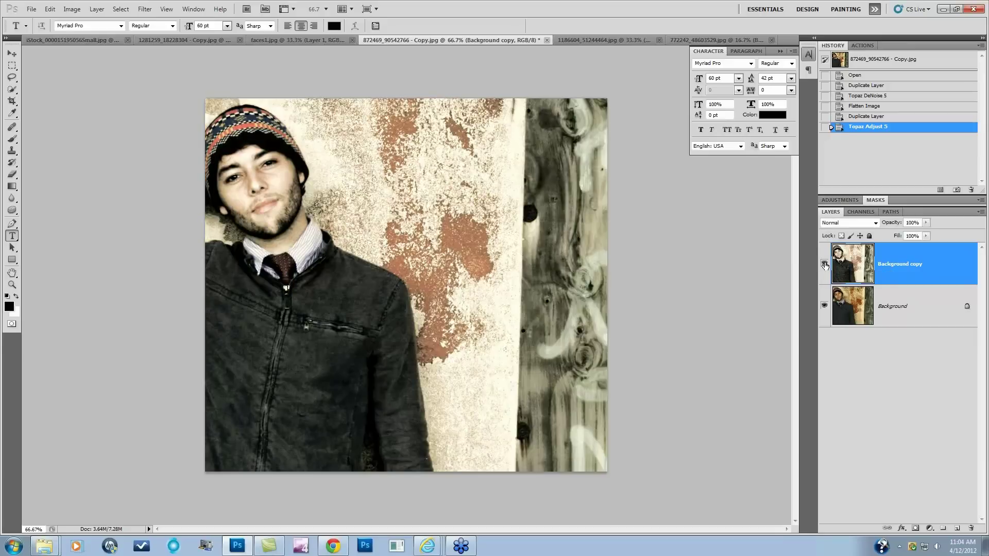
pyautogui.click(595, 40)
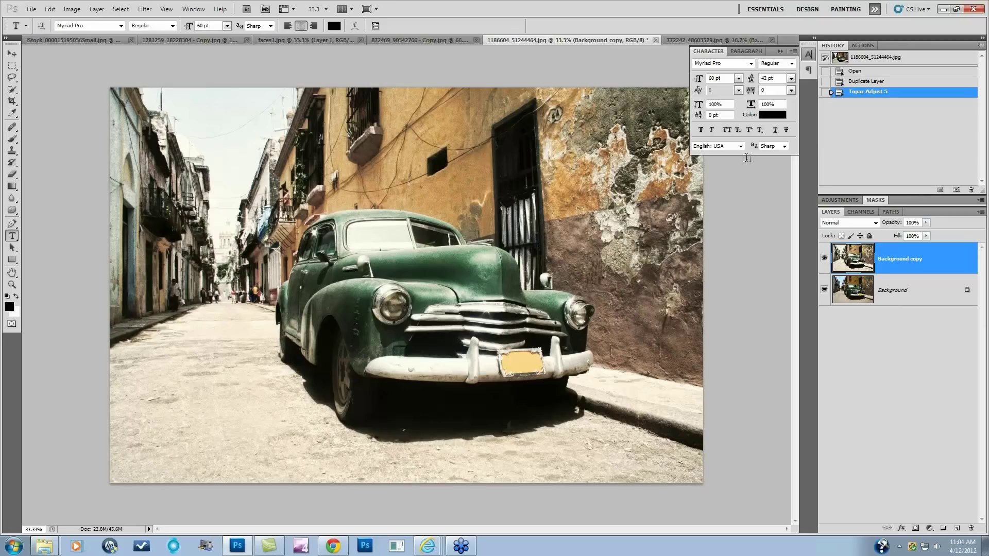
# Compare the street-car and wedding photos' adjusted layers against their original colours
pyautogui.click(825, 260)
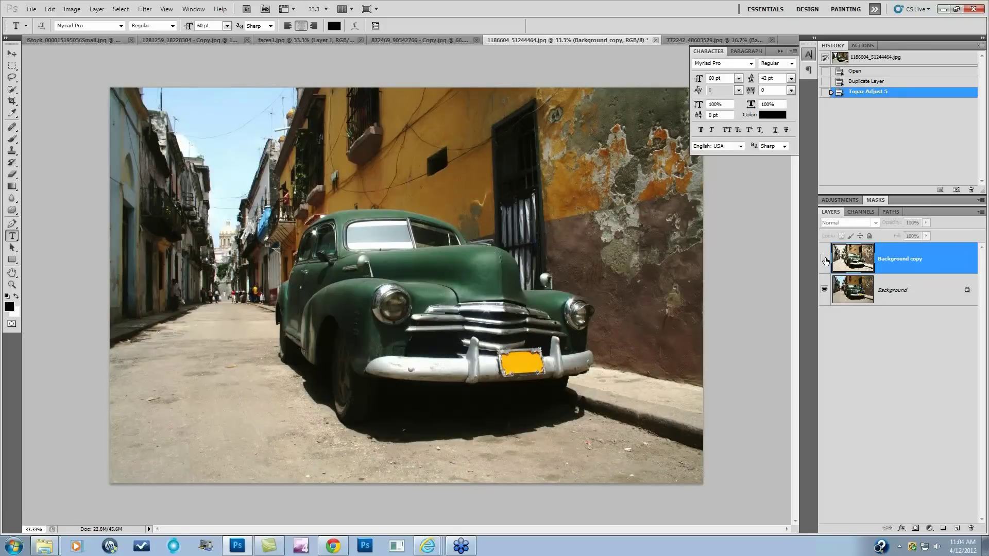
pyautogui.click(825, 260)
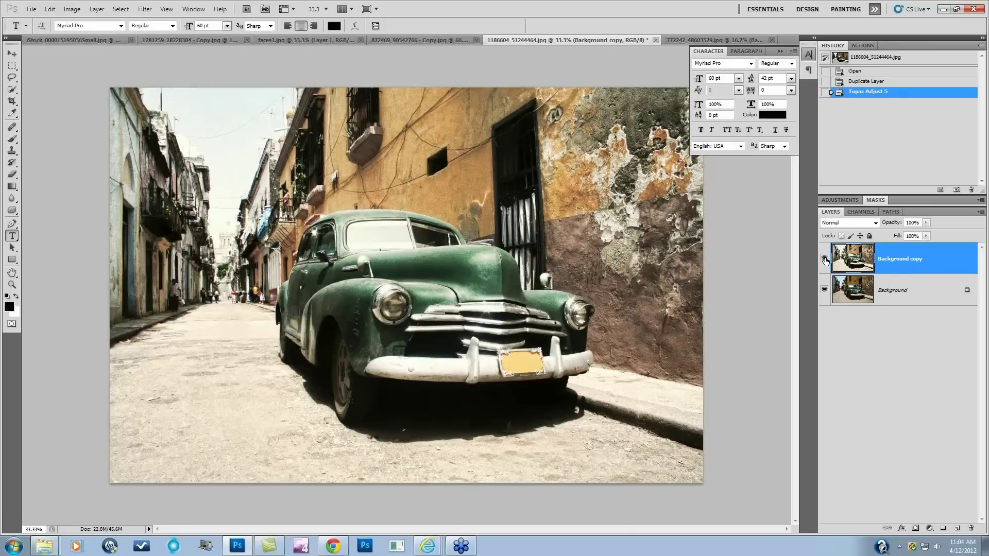
pyautogui.click(682, 40)
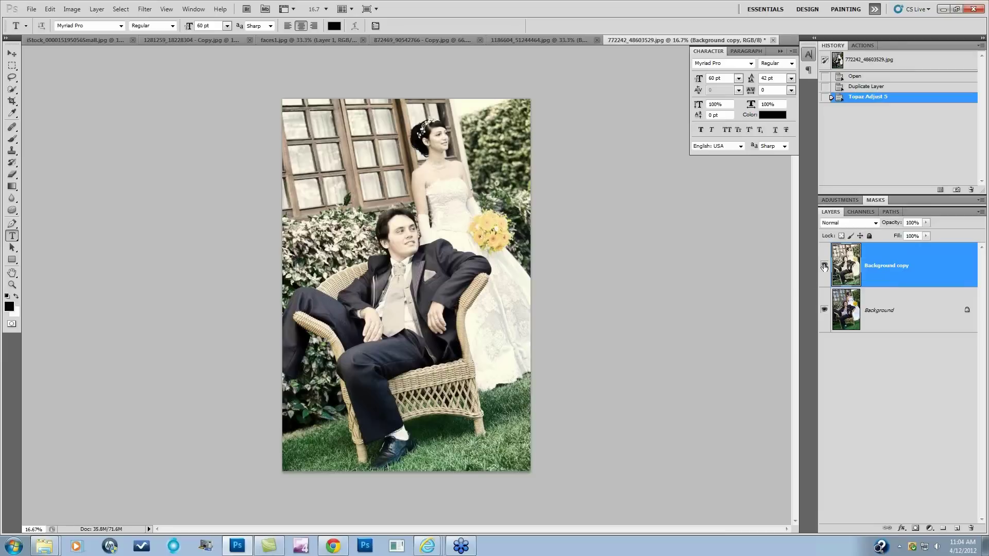
pyautogui.click(824, 267)
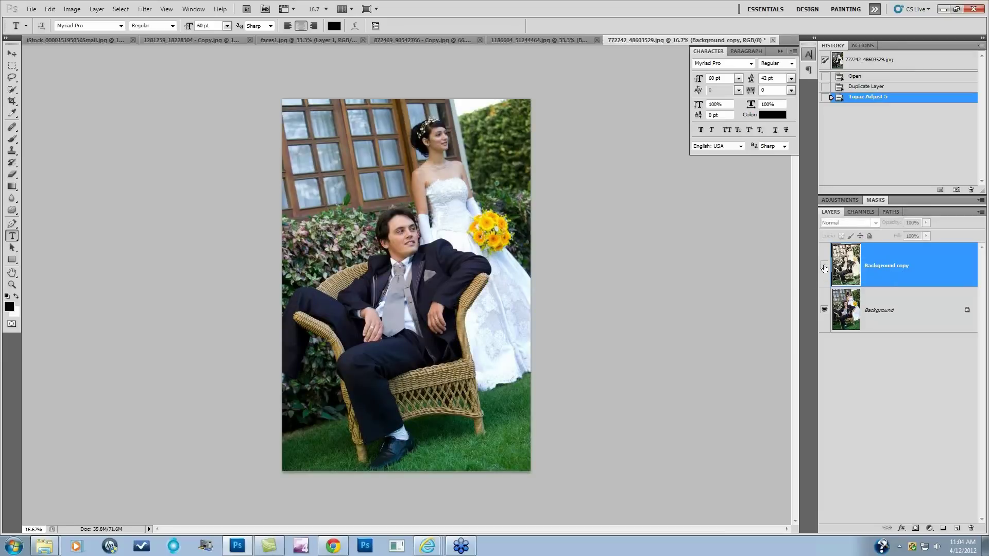
pyautogui.click(825, 265)
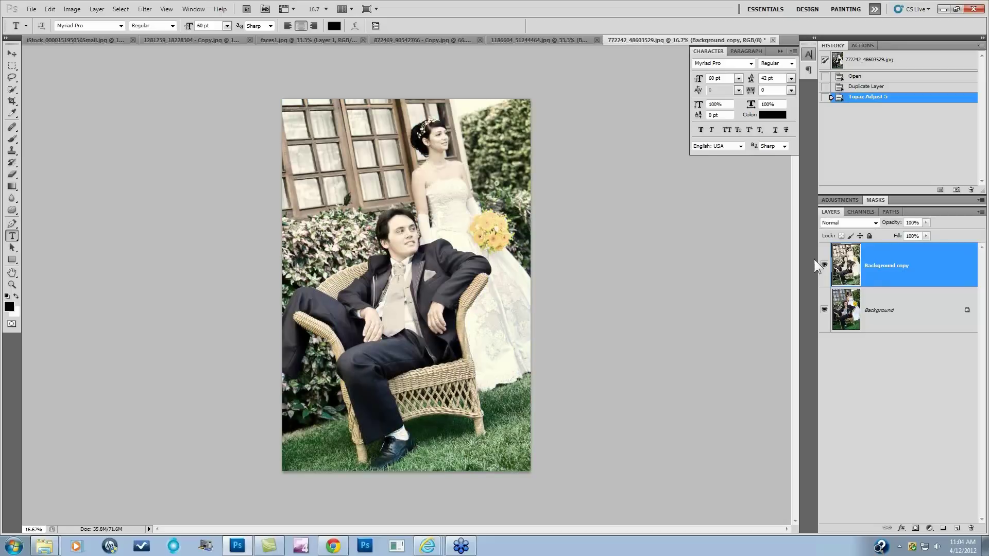
# On the beanie portrait, replace Background copy with a fresh duplicate and launch Topaz Adjust 5
pyautogui.click(400, 38)
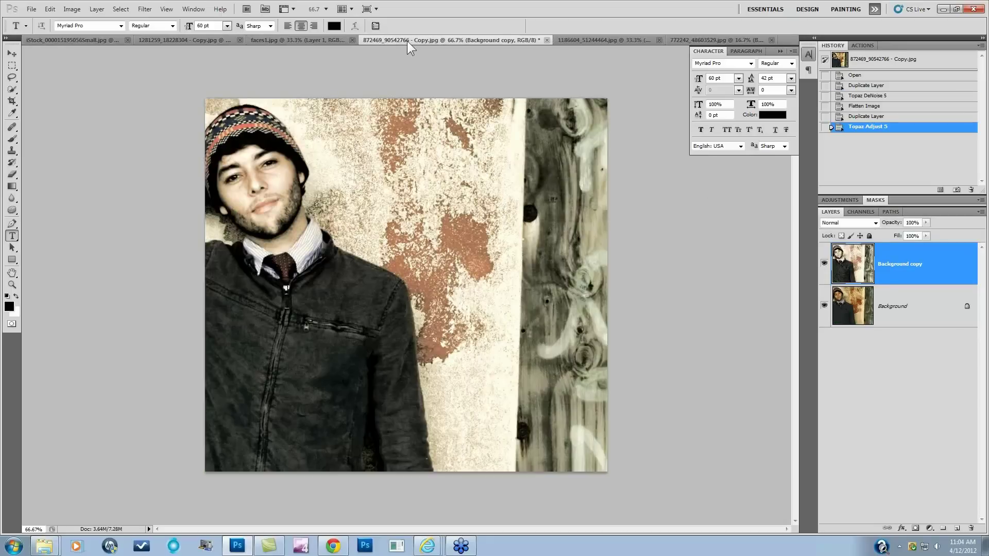
pyautogui.moveTo(931, 270); pyautogui.dragTo(971, 528)
pyautogui.moveTo(928, 280); pyautogui.dragTo(958, 528)
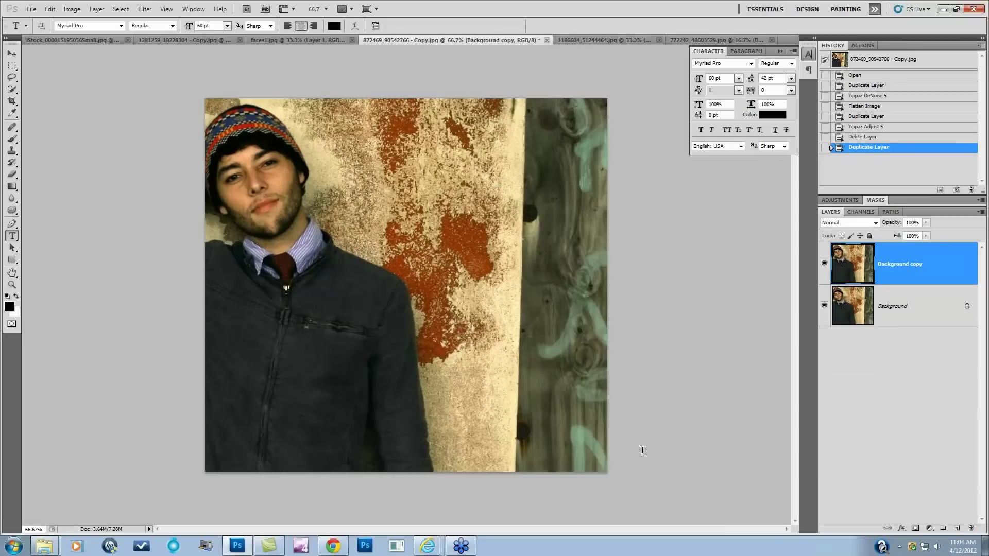
pyautogui.click(146, 9)
pyautogui.moveTo(177, 236)
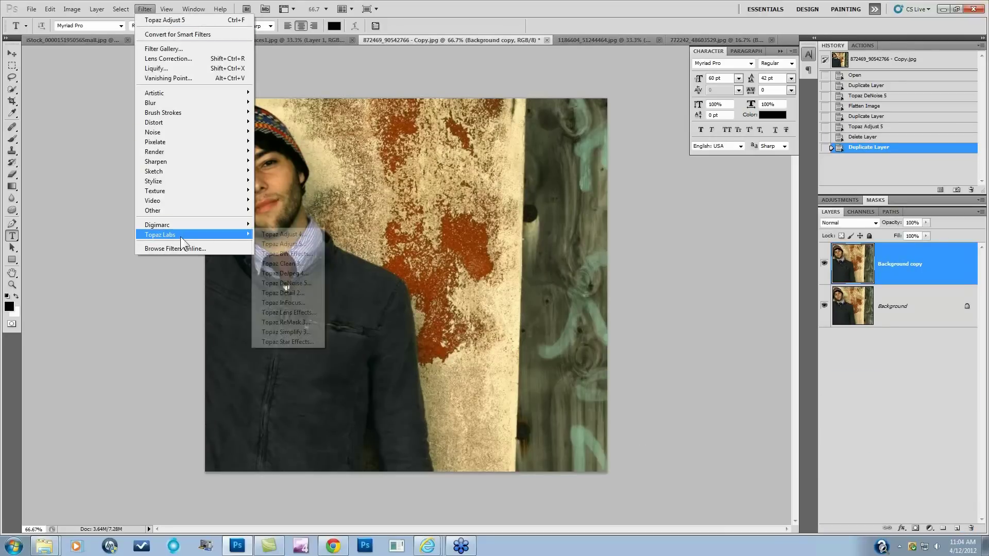
pyautogui.click(276, 243)
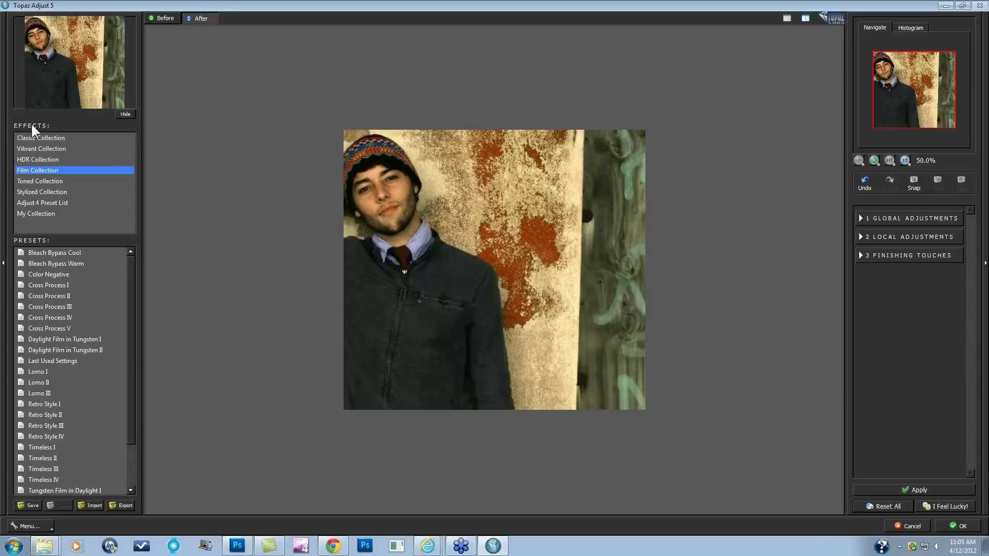
# Pick the Bleach Bypass Warm preset from the Film Collection, moving down from Bleach Bypass Cool
pyautogui.click(32, 169)
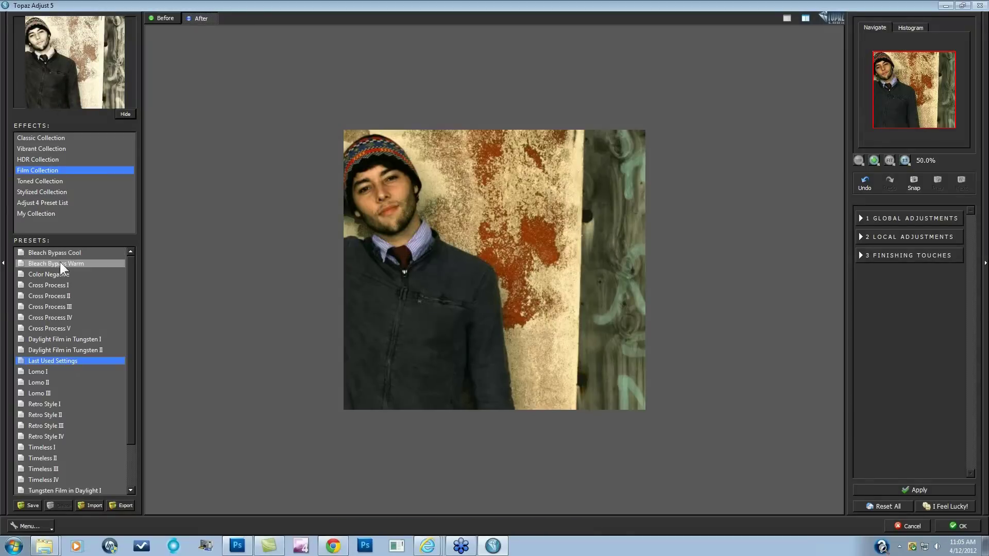
pyautogui.click(69, 252)
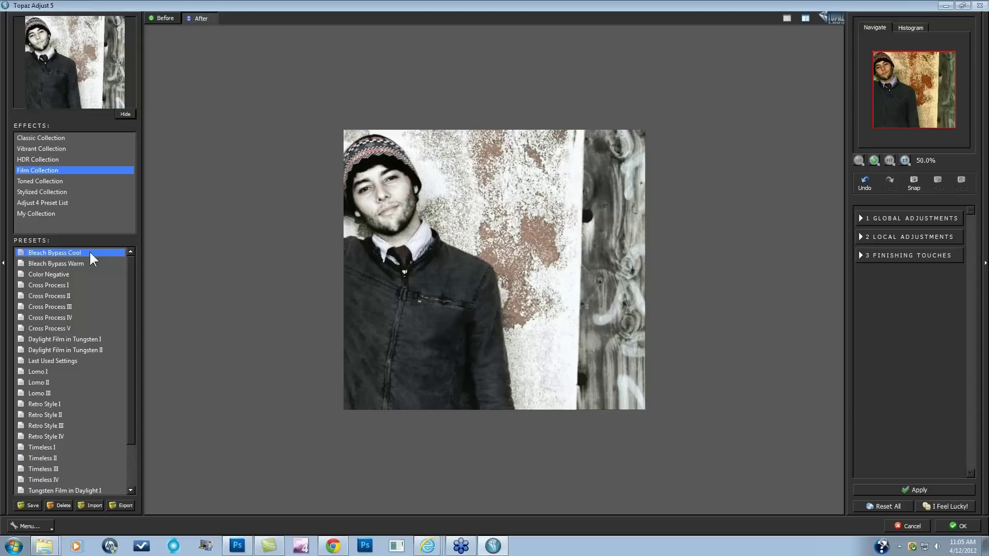
pyautogui.press('Down')
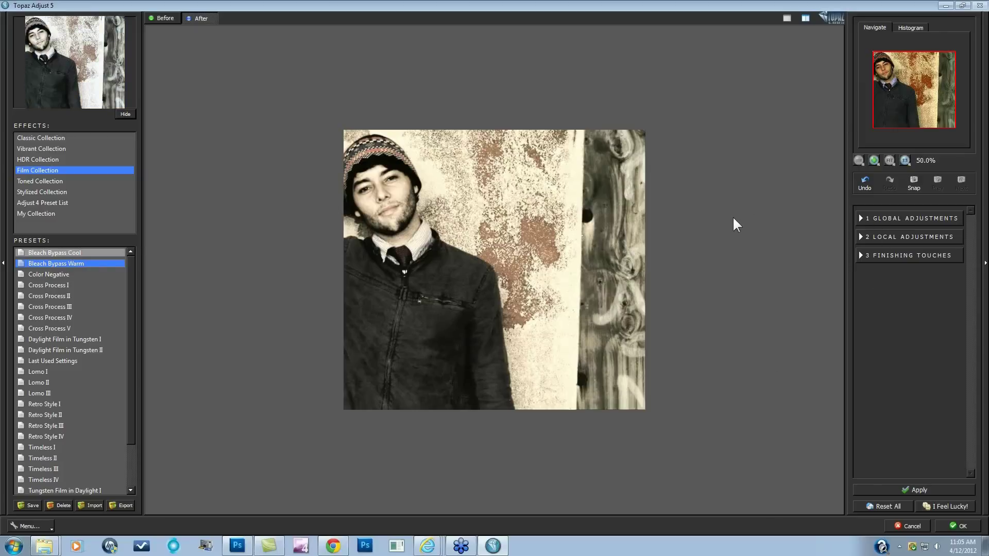
# Inspect the Finishing Touches Tone sliders, then apply the Bleach Bypass Warm look
pyautogui.click(864, 256)
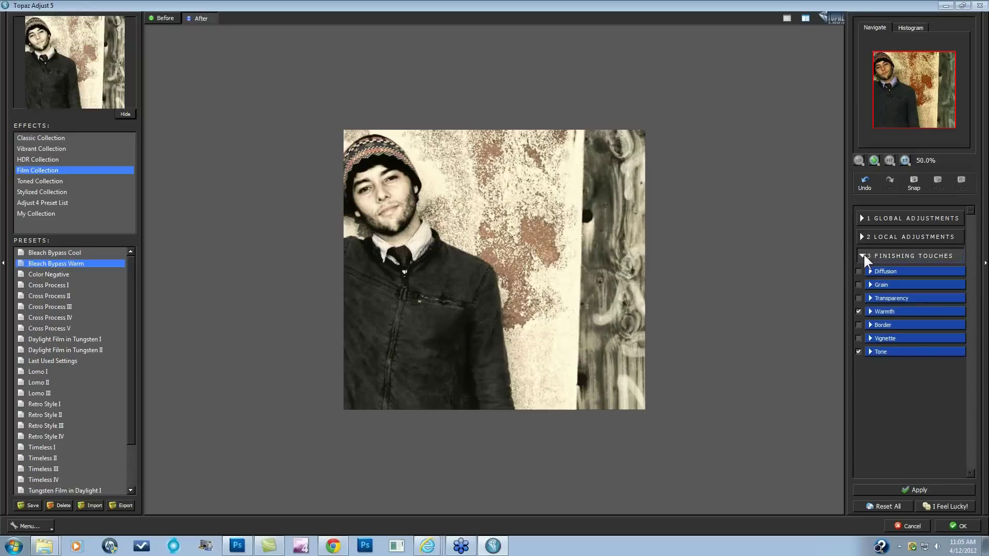
pyautogui.click(870, 351)
pyautogui.scroll(-1, 974, 340)
pyautogui.scroll(-1, 958, 354)
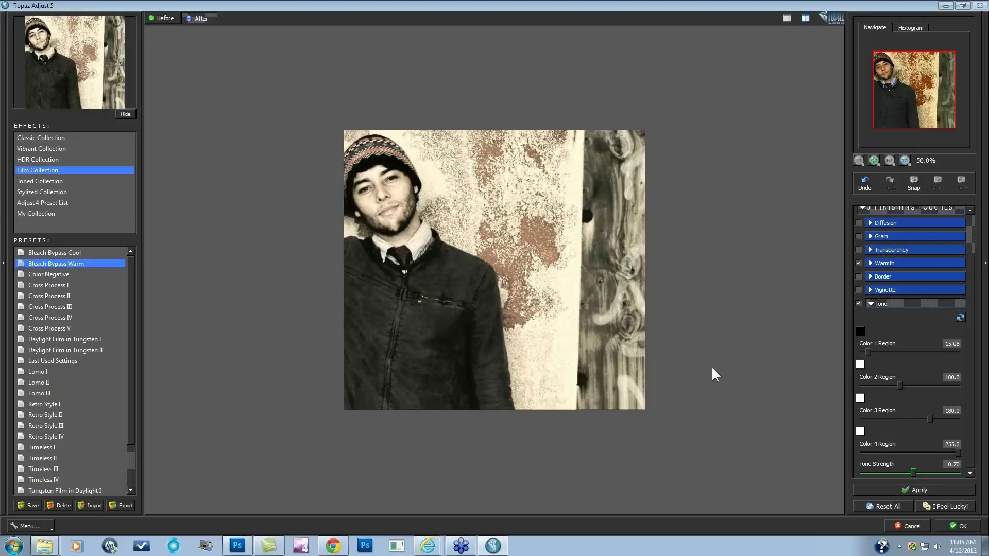
pyautogui.click(50, 264)
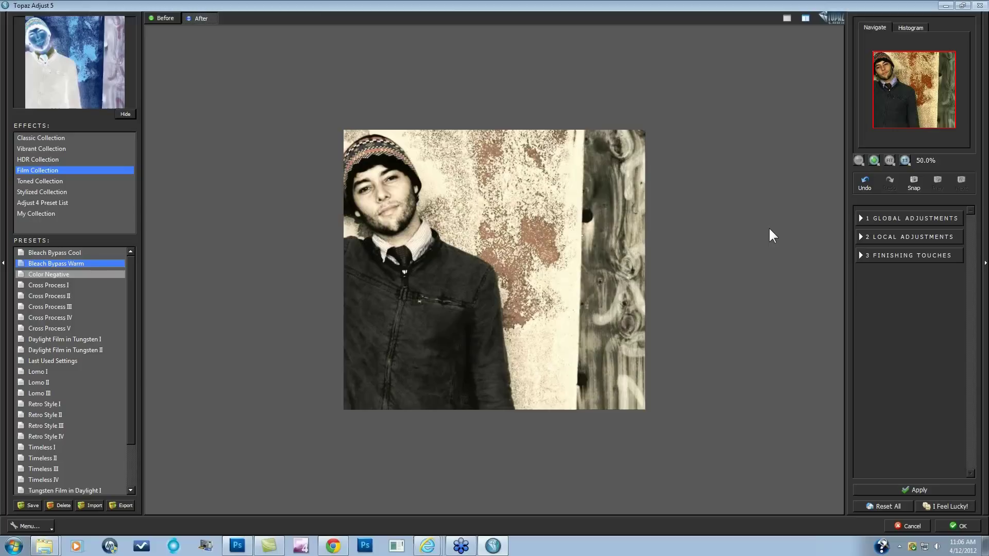
# Raise the Global Adjustments Color Saturation slider to about 0.82
pyautogui.click(860, 218)
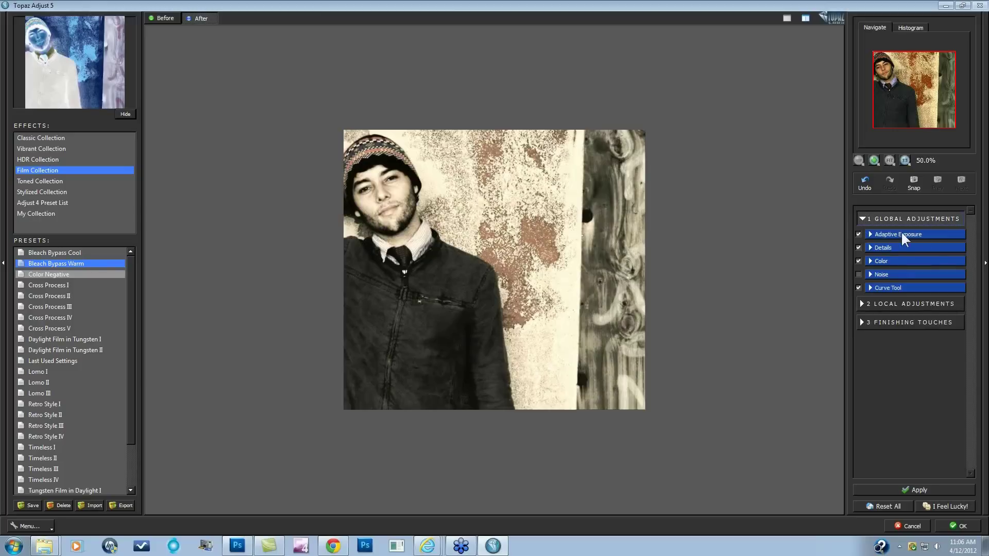
pyautogui.click(869, 261)
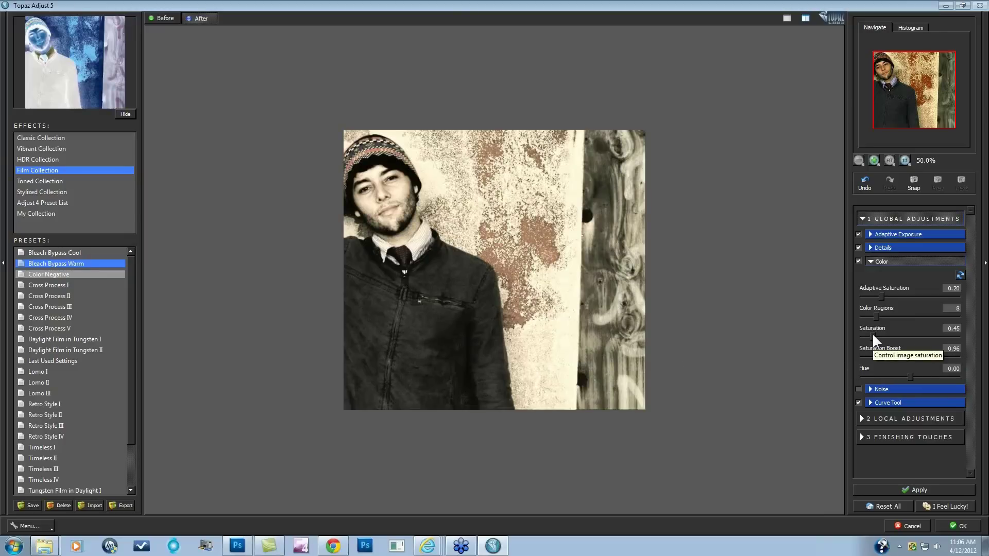
pyautogui.moveTo(872, 336); pyautogui.dragTo(879, 337)
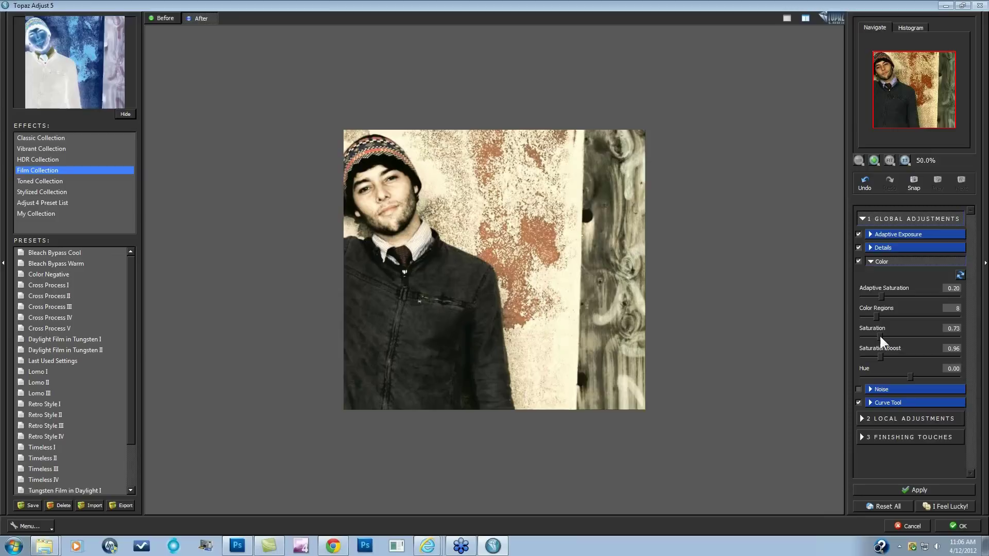
pyautogui.moveTo(879, 335); pyautogui.dragTo(880, 335)
# Compare 1 and 11 Adaptive Exposure regions, settle on 8, and show Finishing Touches
pyautogui.click(870, 235)
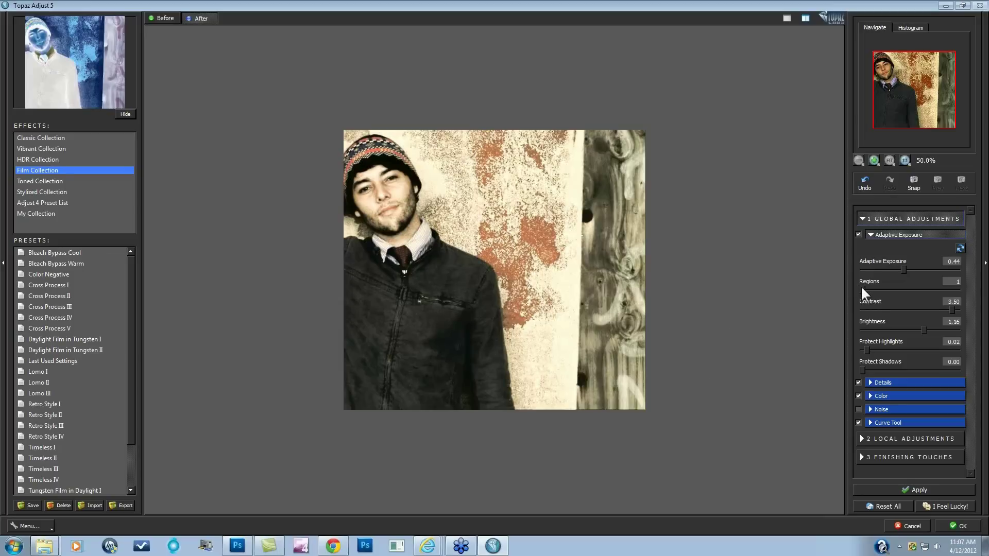
pyautogui.moveTo(864, 288); pyautogui.dragTo(867, 289)
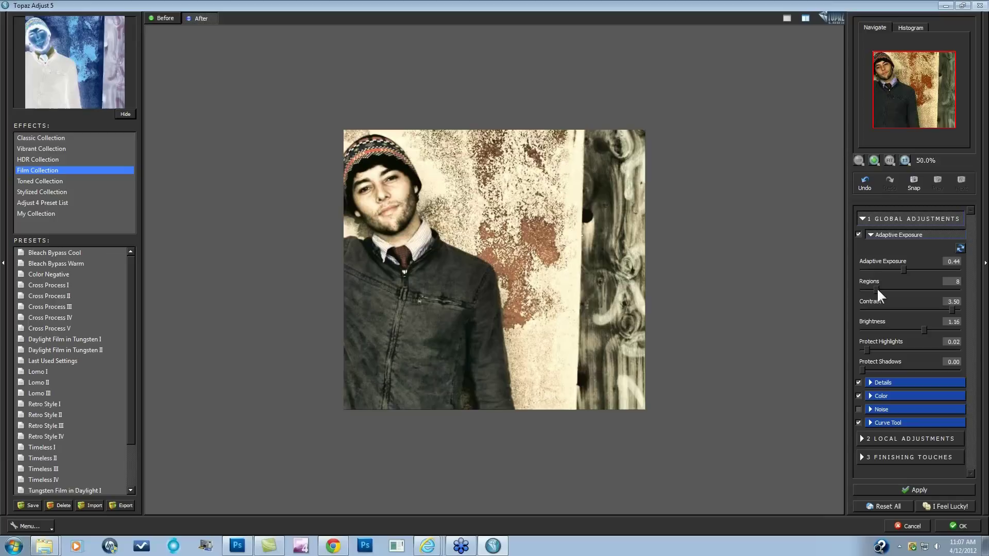
pyautogui.moveTo(879, 289); pyautogui.dragTo(723, 199)
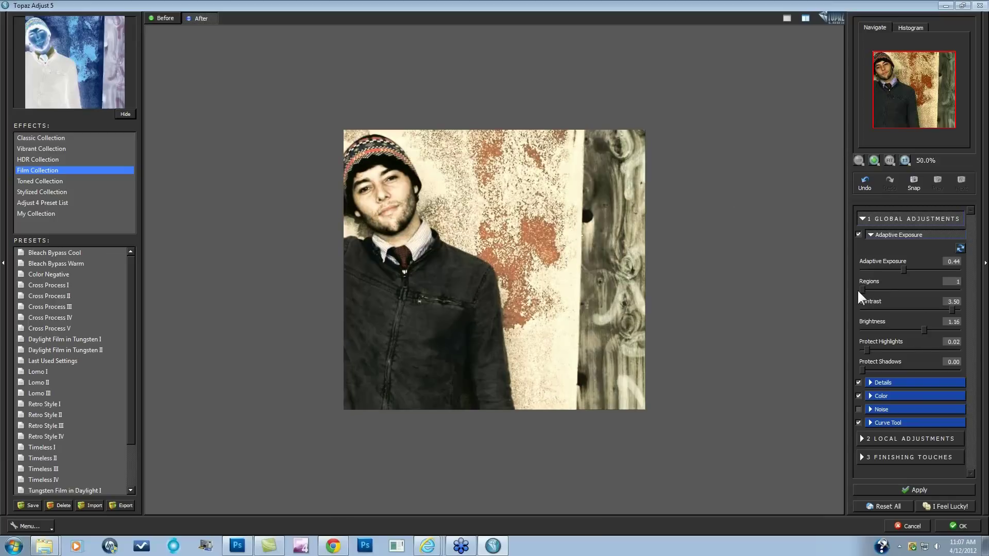
pyautogui.moveTo(862, 289); pyautogui.dragTo(882, 289)
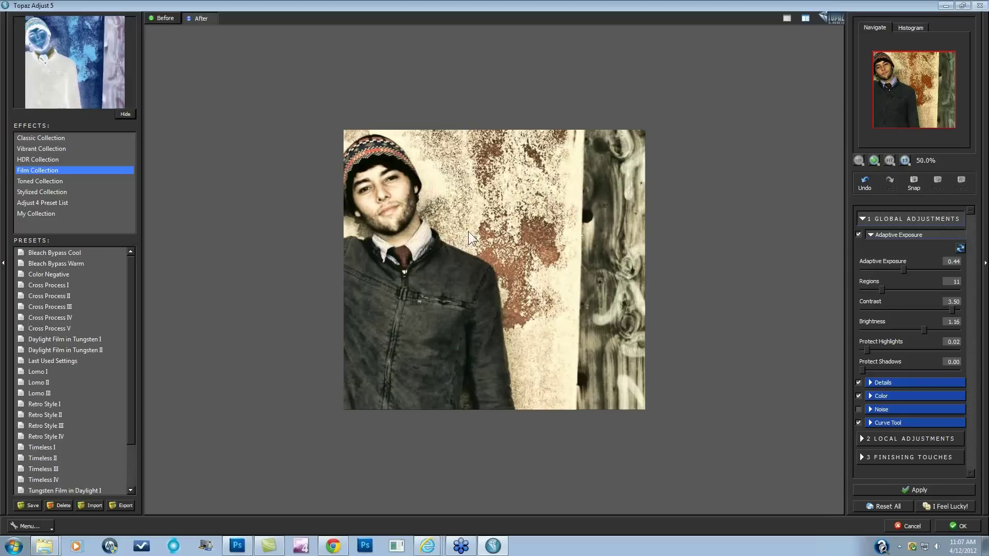
pyautogui.moveTo(881, 289); pyautogui.dragTo(876, 289)
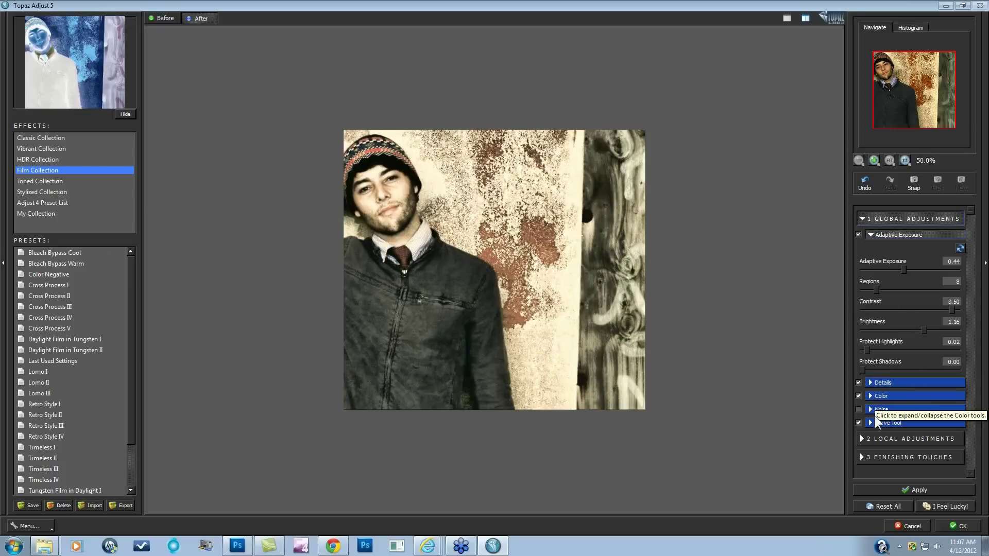
pyautogui.click(864, 456)
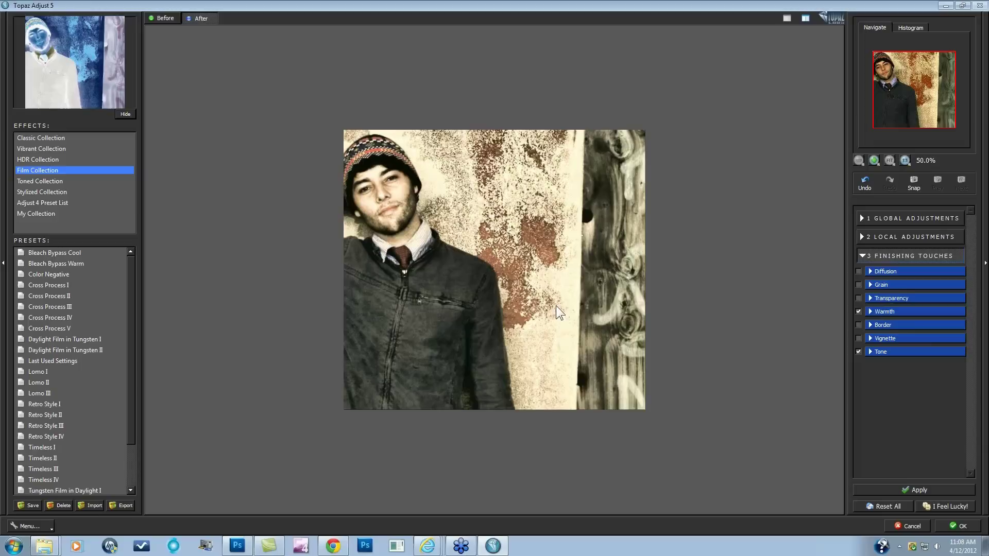
# Toggle Warmth off and on to compare, then lower warmth to 0.03
pyautogui.click(868, 311)
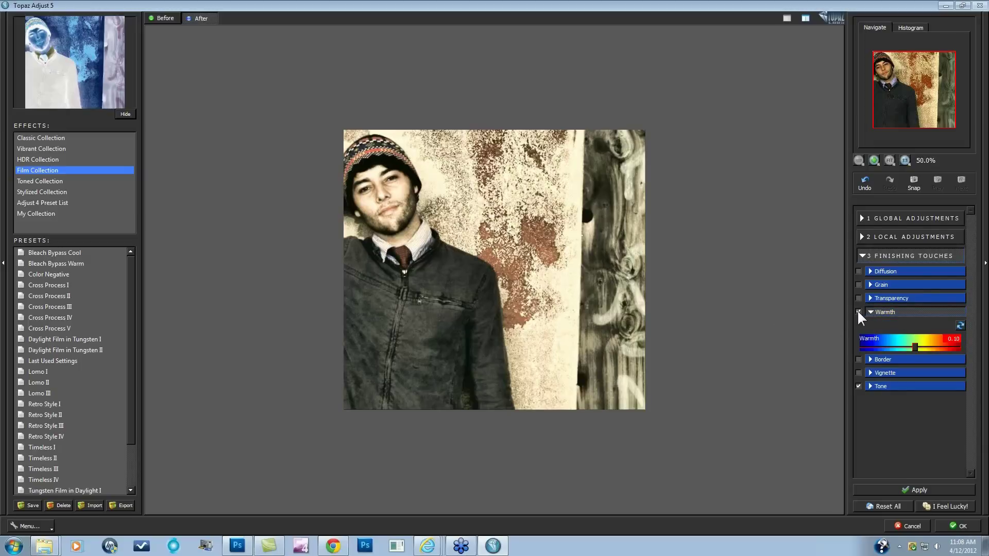
pyautogui.click(858, 312)
pyautogui.click(857, 310)
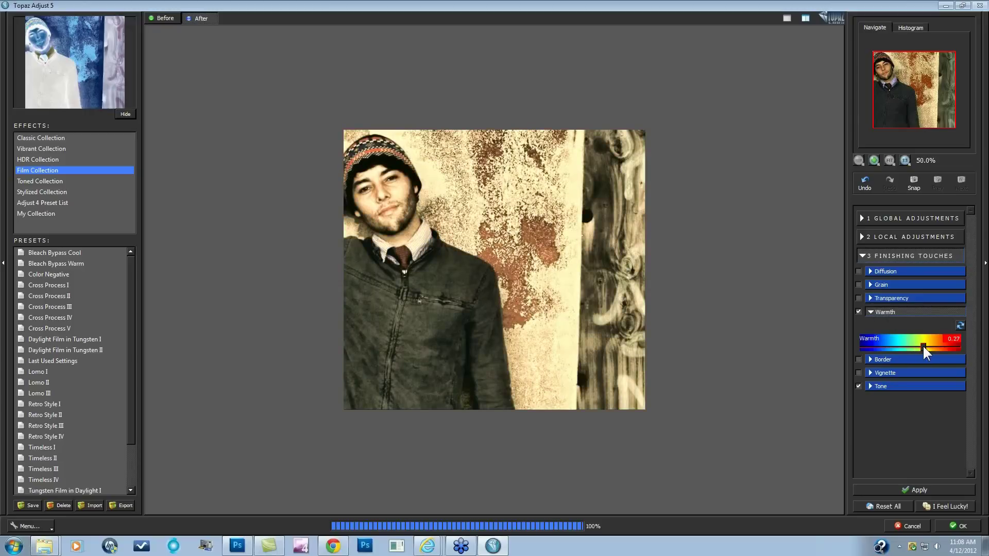
pyautogui.moveTo(923, 347)
pyautogui.mouseDown()
pyautogui.moveTo(891, 348)
pyautogui.moveTo(912, 347)
pyautogui.mouseUp()
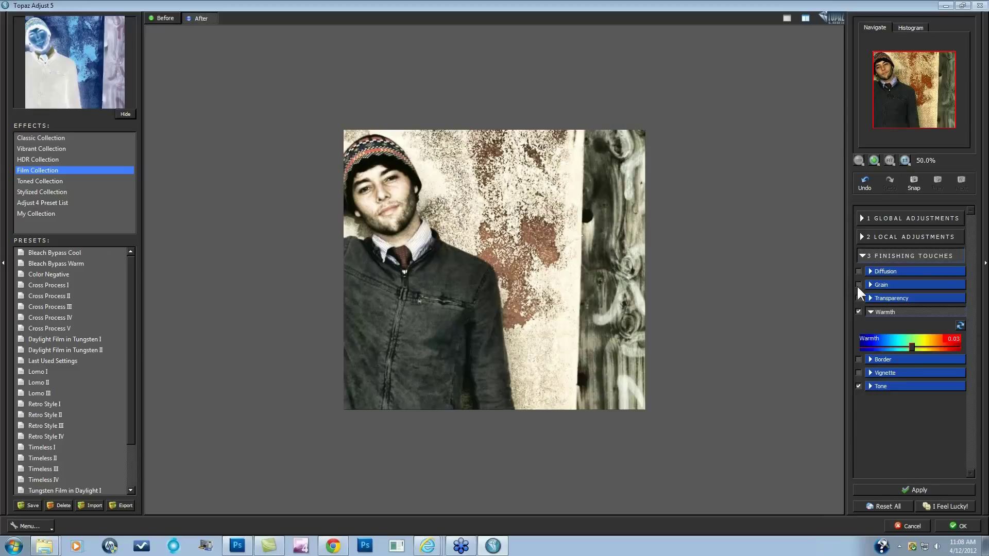
# Enable Grain on the portrait and commit the finished effect with OK
pyautogui.click(869, 284)
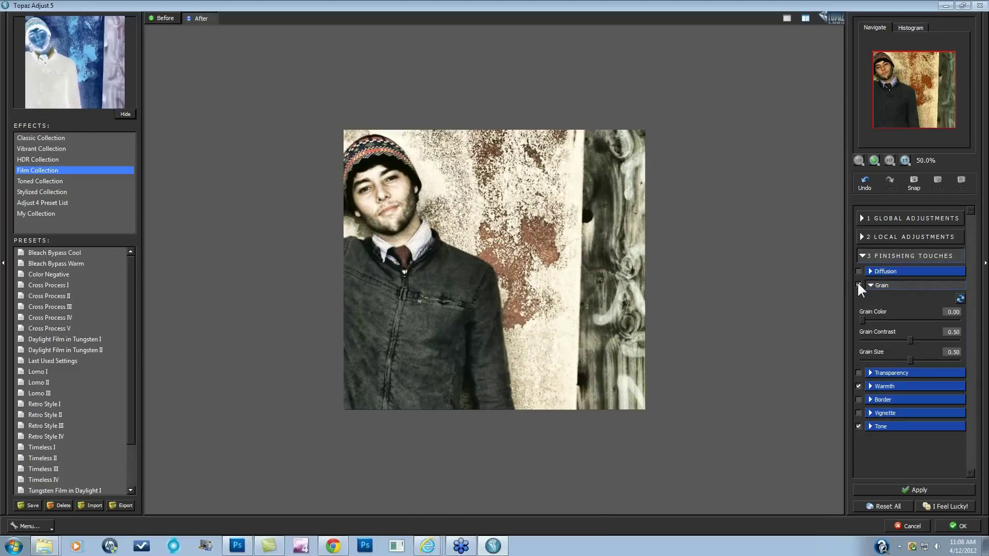
pyautogui.click(857, 284)
pyautogui.click(951, 523)
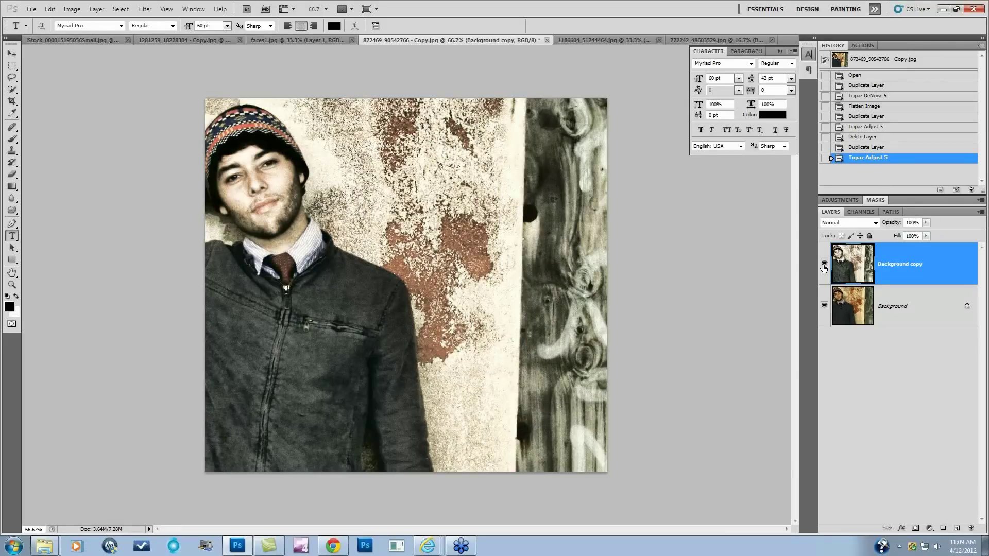
# Hide and re-show the Background copy layer to compare the processed portrait with the original
pyautogui.click(825, 265)
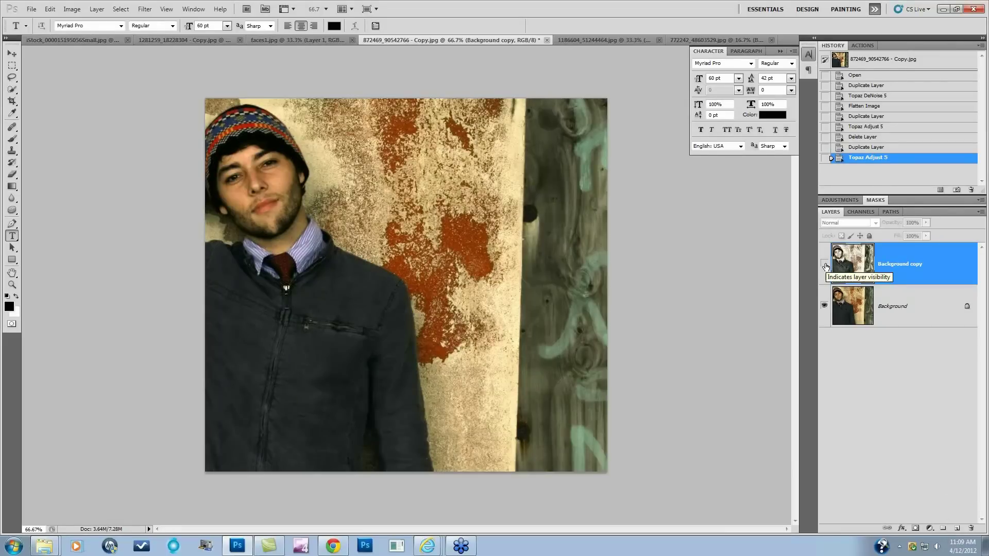
pyautogui.click(825, 265)
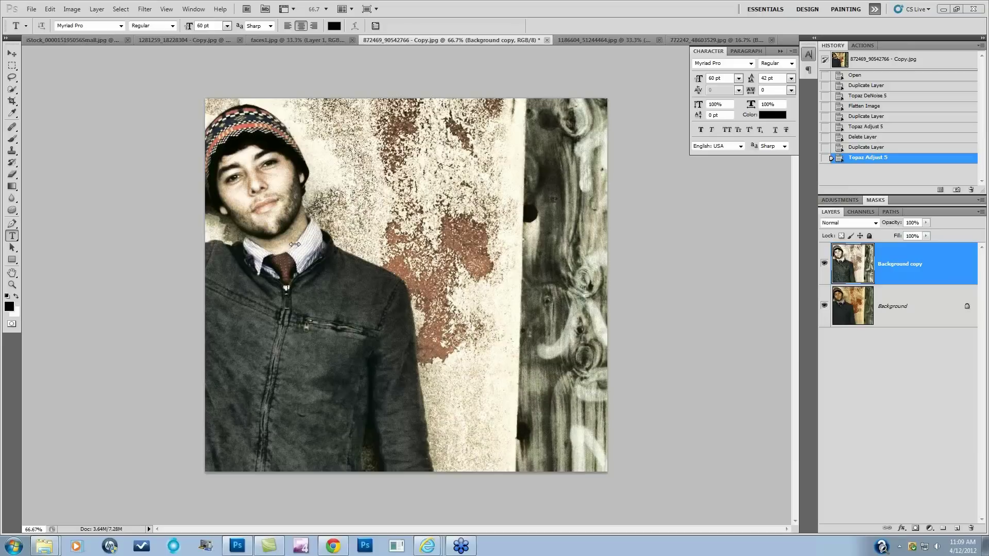
# In the wedding photo, replace the processed layer with a fresh Ctrl+J copy of the original
pyautogui.click(152, 41)
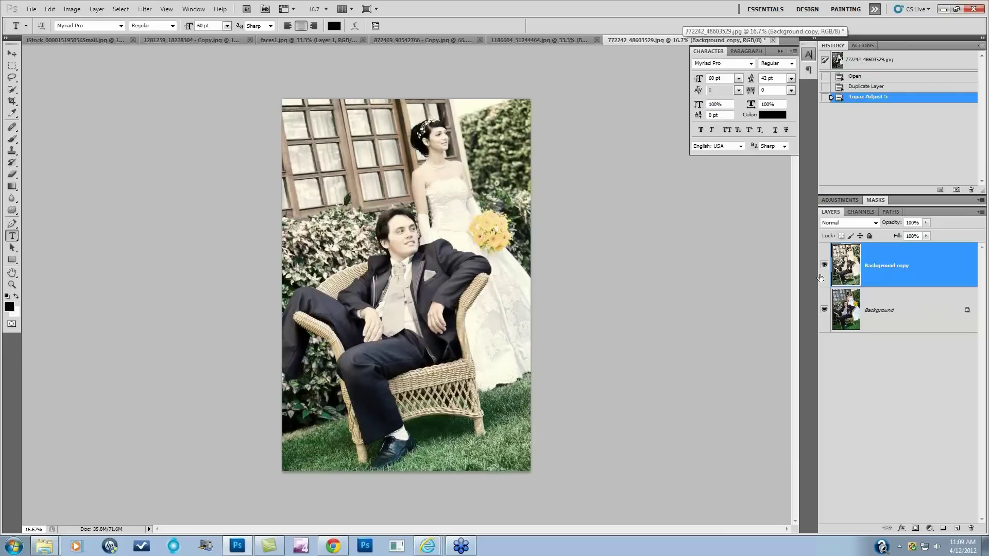
pyautogui.moveTo(912, 264); pyautogui.dragTo(971, 526)
pyautogui.hotkey('ctrl', 'j')
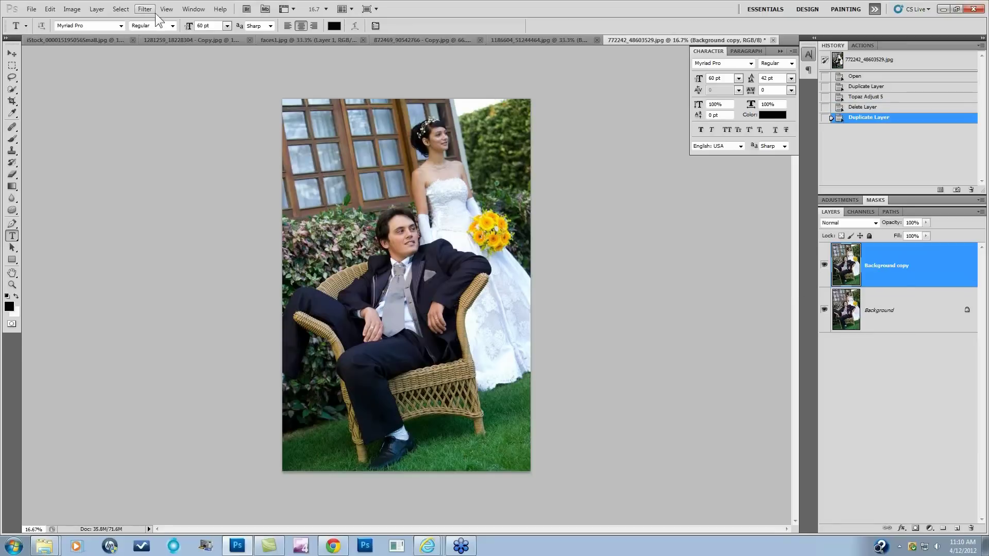
# Launch Topaz Adjust 5 on the new copy from Filter > Topaz Labs
pyautogui.click(141, 10)
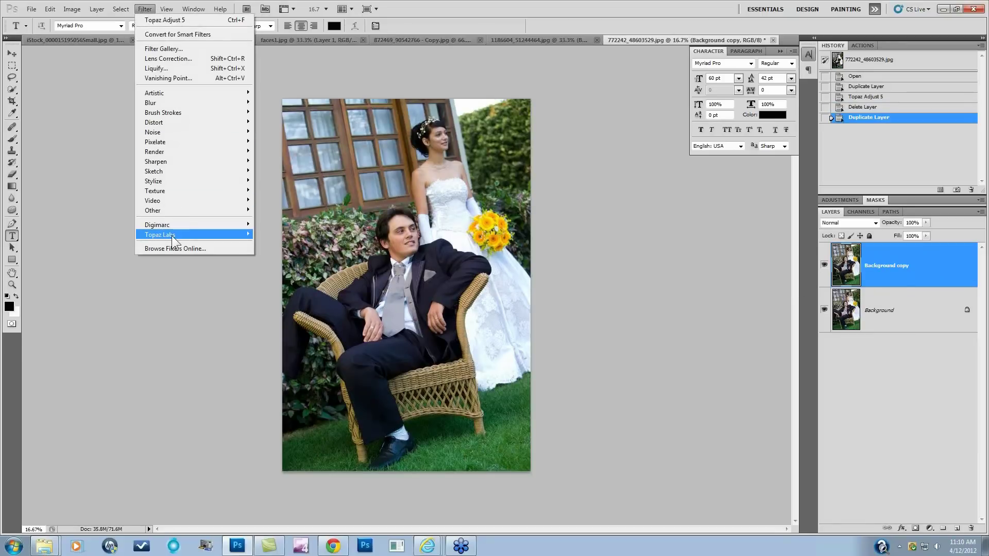
pyautogui.moveTo(172, 235)
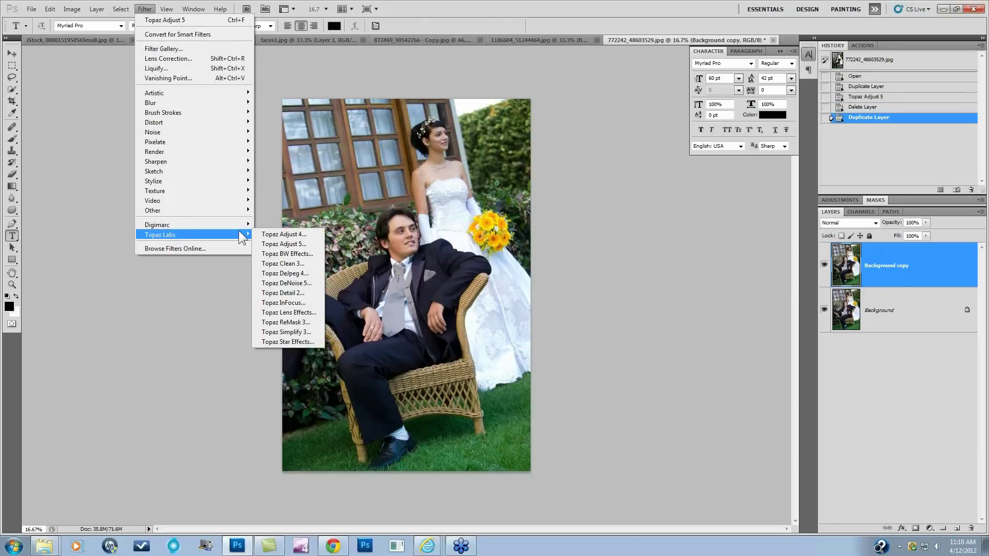
pyautogui.click(286, 244)
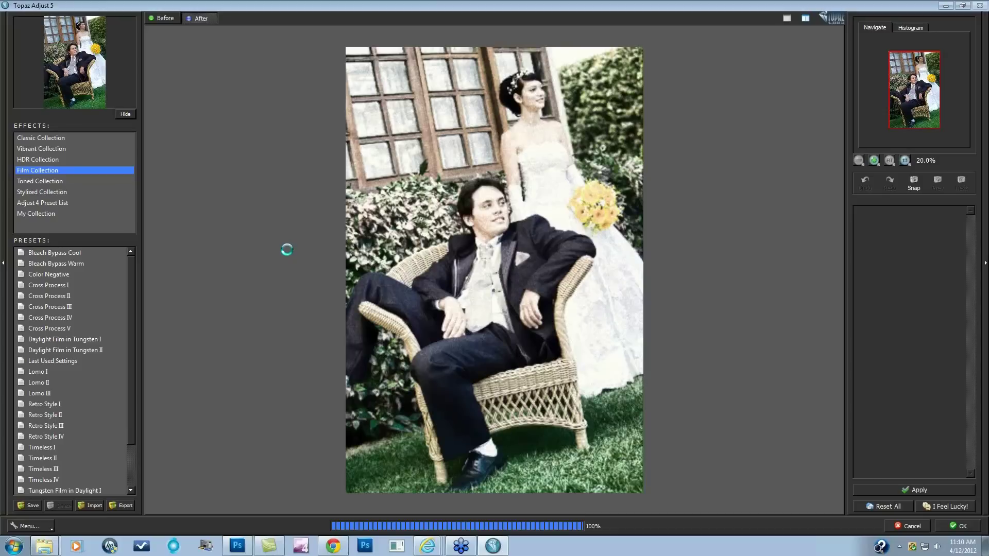
# Reset all settings, apply Bleach Bypass Warm with Before/After, and expand Global Adjustments' Finishing Touches
pyautogui.click(879, 507)
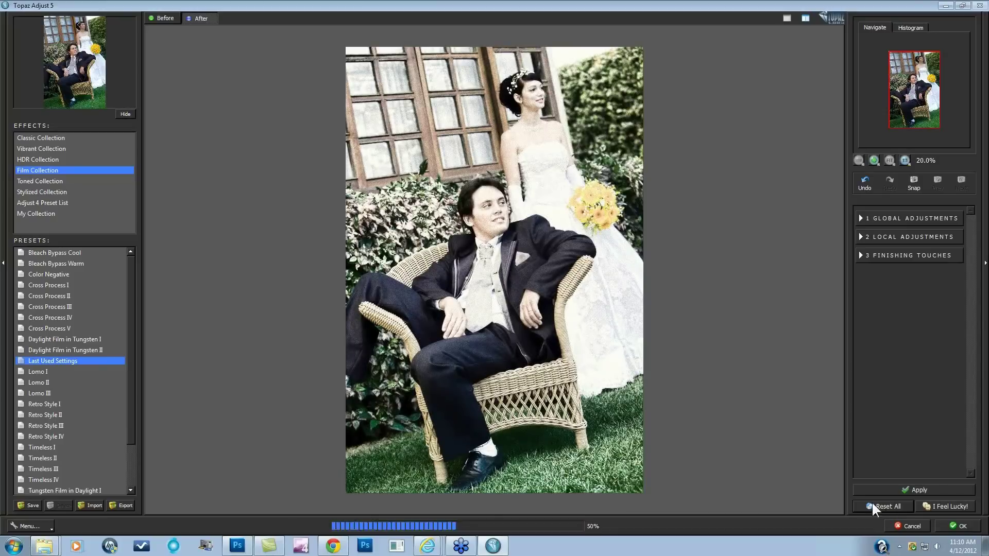
pyautogui.click(68, 264)
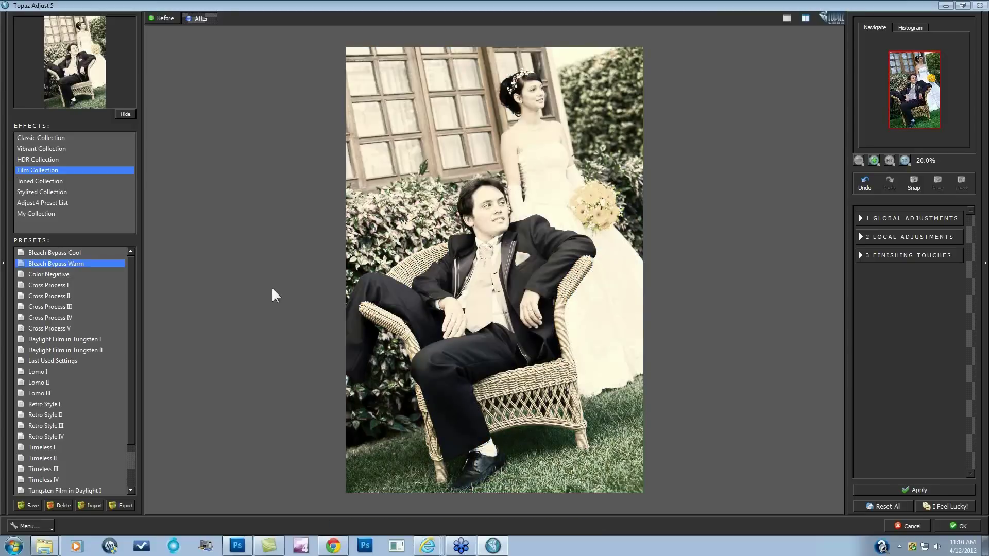
pyautogui.click(273, 290)
pyautogui.click(863, 218)
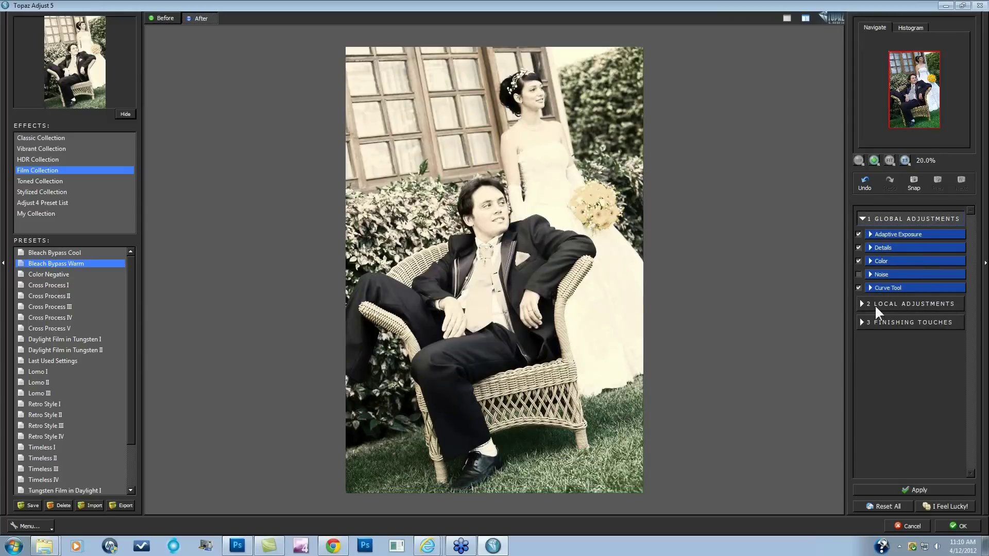
pyautogui.click(863, 320)
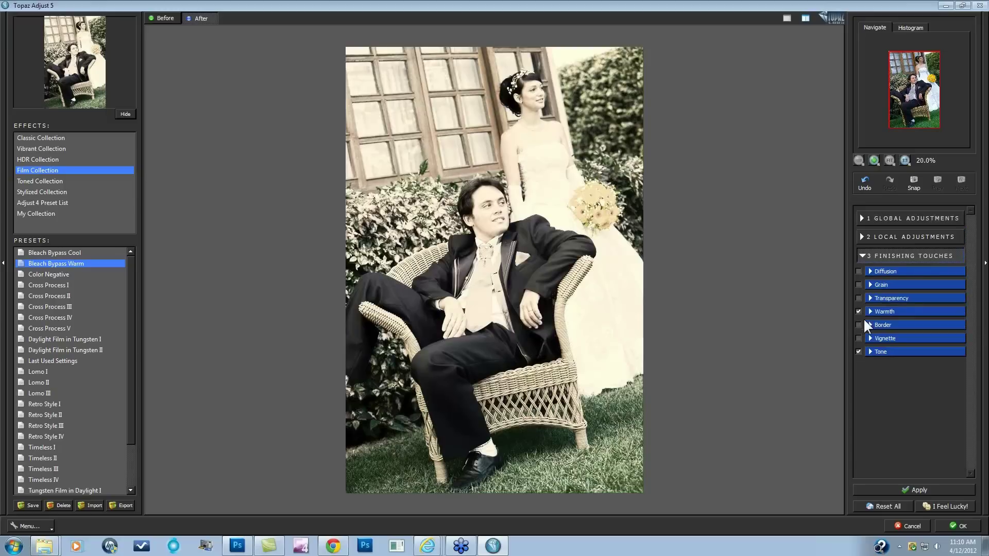
# Enable Finishing Touches Transparency at about 0.48 overall and commit the wedding photo's film look
pyautogui.click(870, 301)
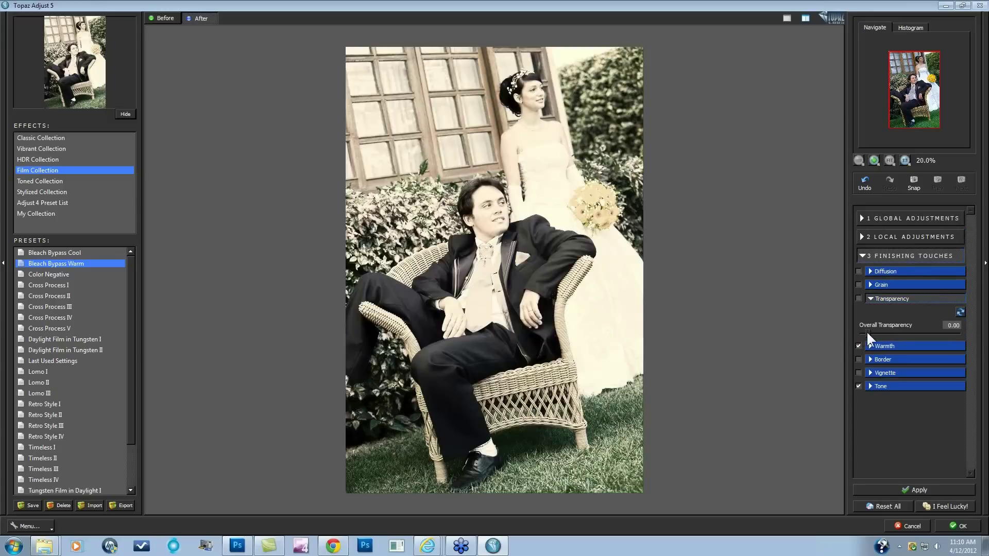
pyautogui.moveTo(868, 330); pyautogui.dragTo(891, 330)
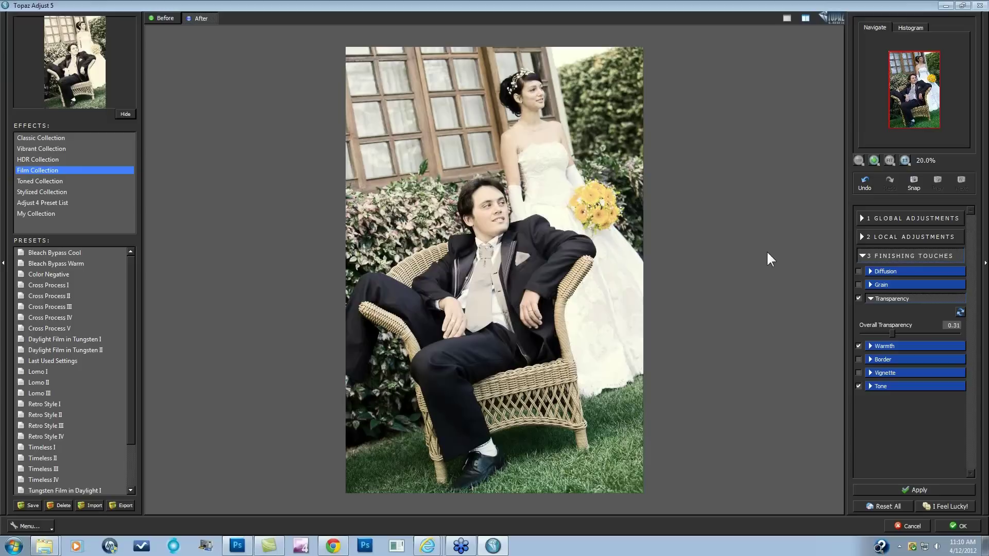
pyautogui.moveTo(906, 335); pyautogui.dragTo(908, 332)
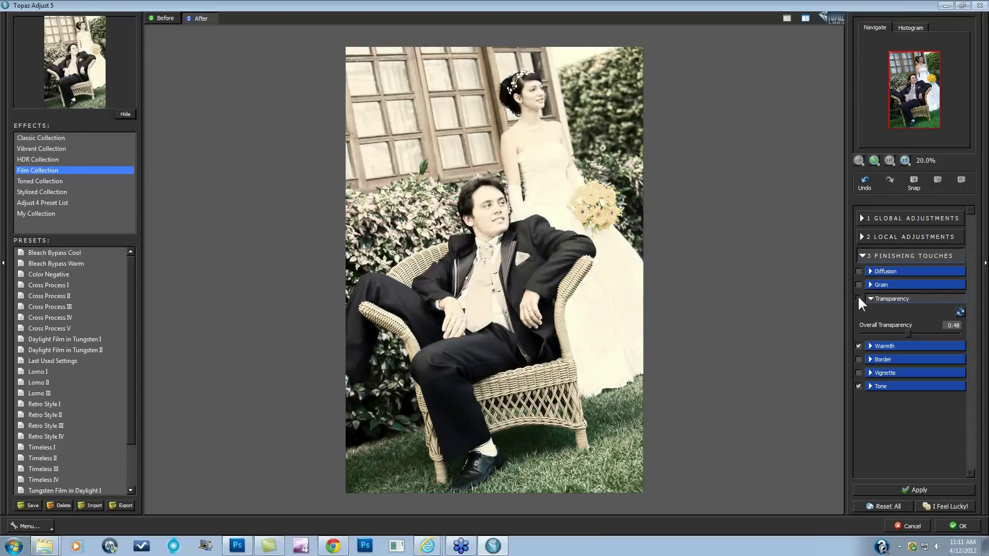
pyautogui.click(858, 298)
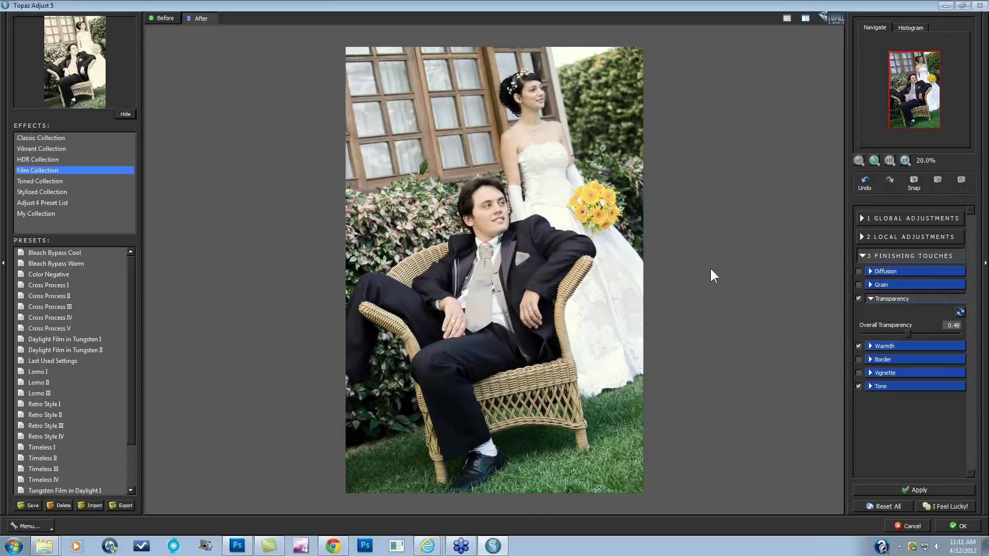
pyautogui.click(961, 526)
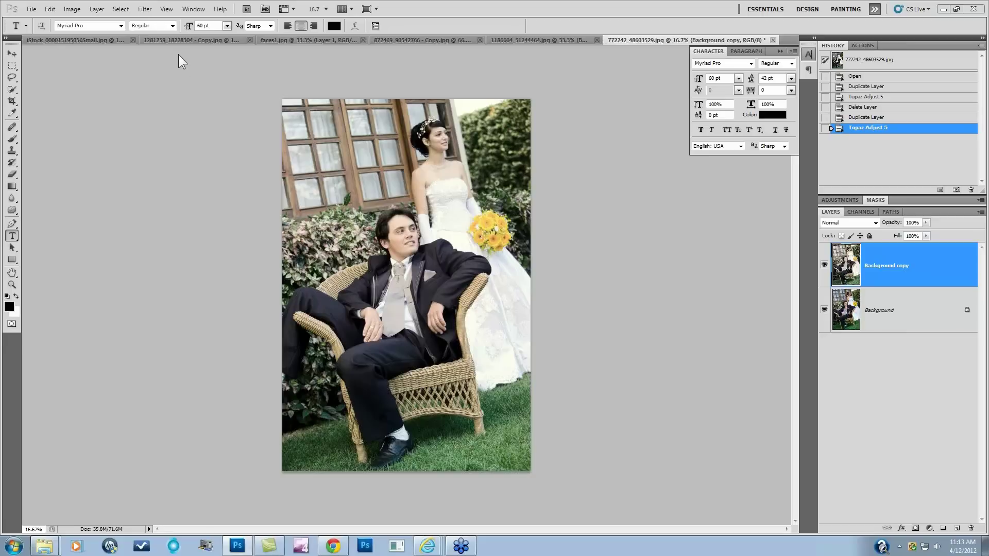
# Switch via the cowboy document to the 872469_90542766 - Copy.jpg knit-hat portrait
pyautogui.click(159, 39)
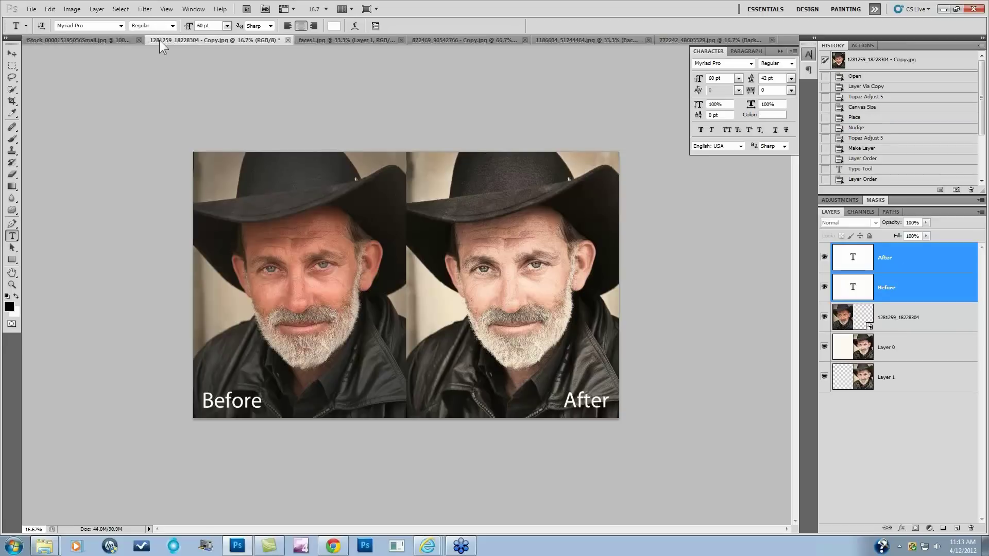
pyautogui.click(448, 41)
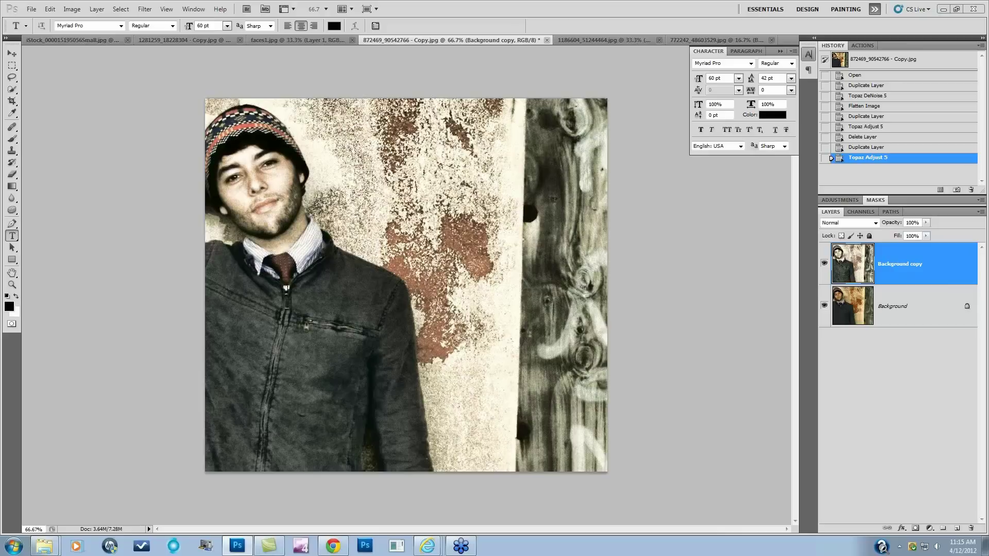
# Select the knit-hat portrait's Background layer, run Topaz Adjust 5, and pick Bleach Bypass Warm
pyautogui.click(913, 310)
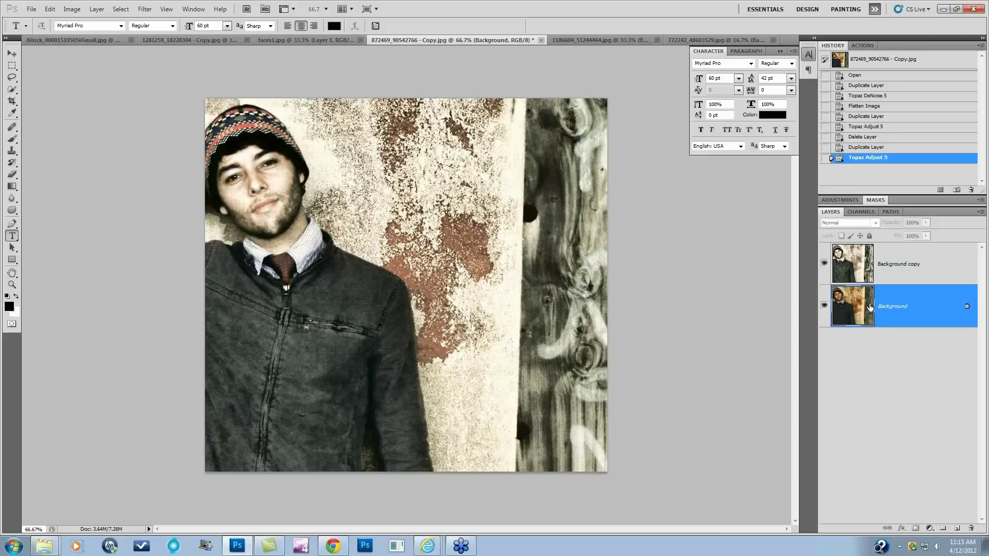
pyautogui.click(121, 9)
pyautogui.moveTo(145, 9)
pyautogui.moveTo(219, 236)
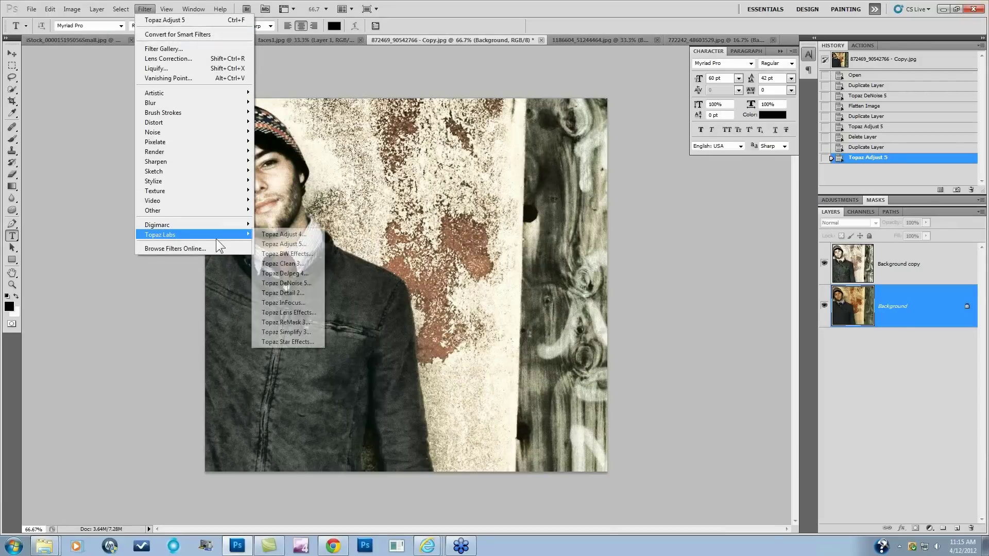
pyautogui.click(287, 244)
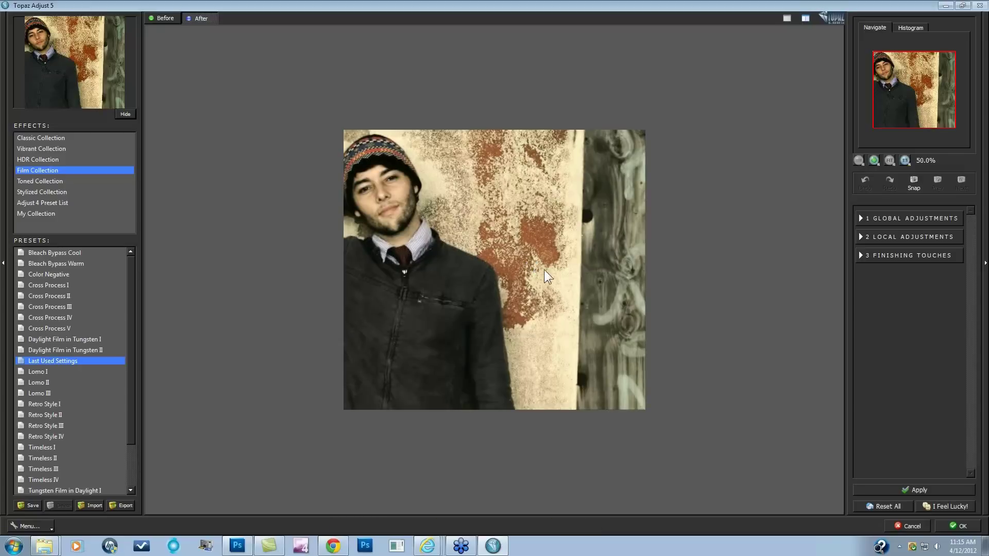
pyautogui.click(64, 263)
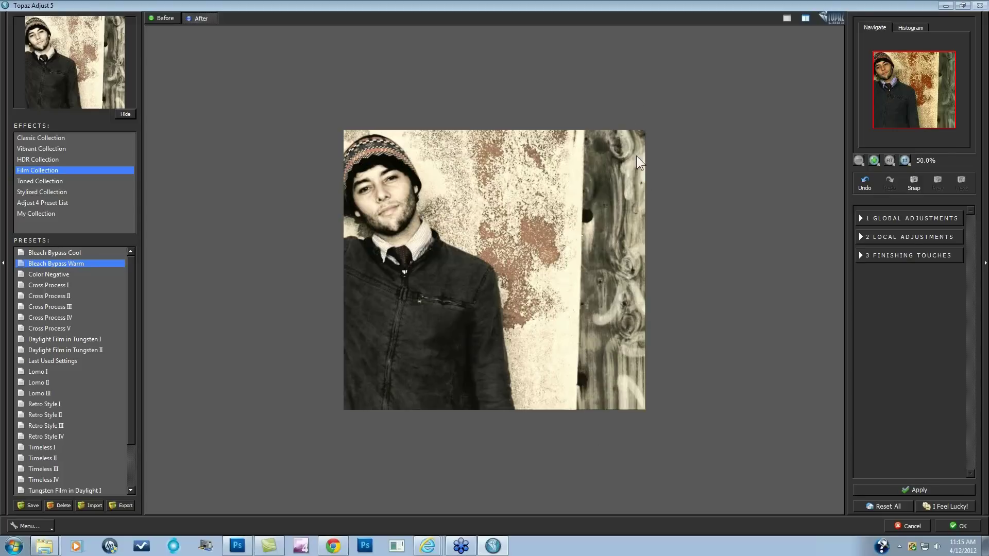
# Brush Out the effect from the right wooden strip using a smaller brush with Edge Aware 1.00
pyautogui.click(861, 237)
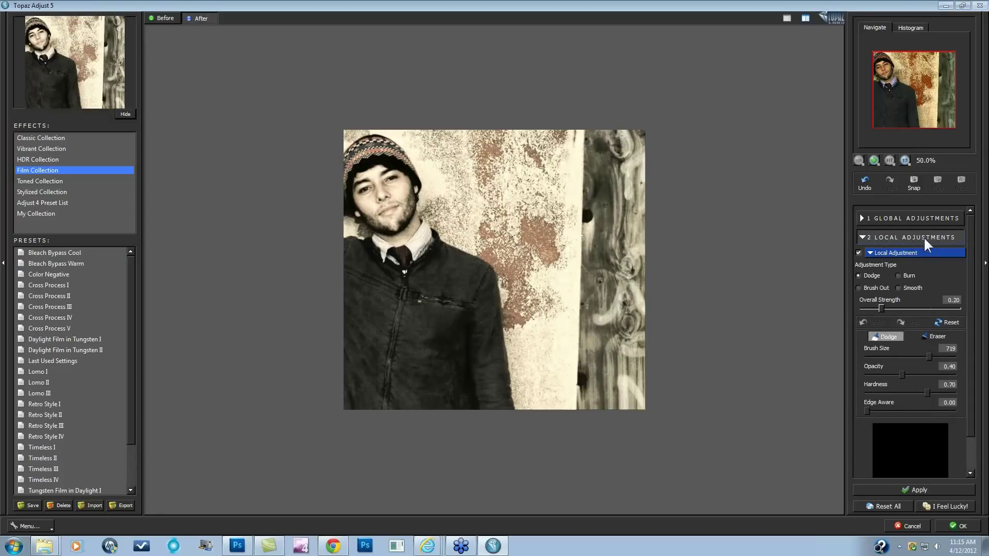
pyautogui.click(859, 288)
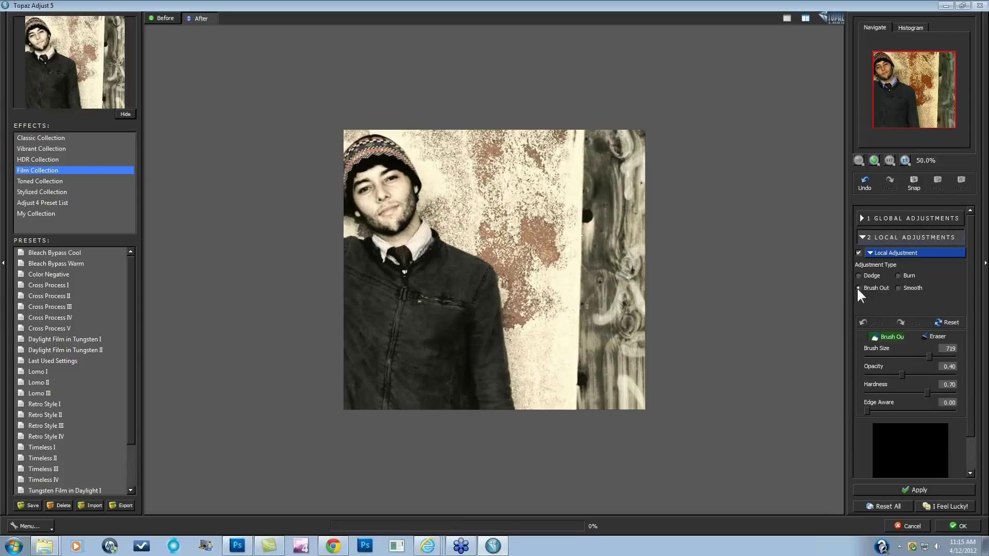
pyautogui.moveTo(928, 336); pyautogui.dragTo(892, 337)
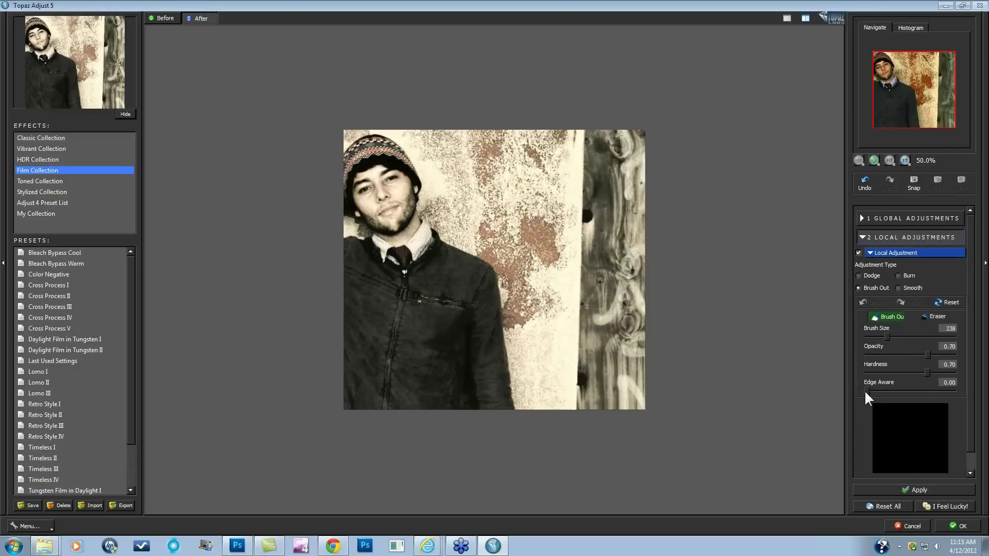
pyautogui.moveTo(864, 390); pyautogui.dragTo(972, 385)
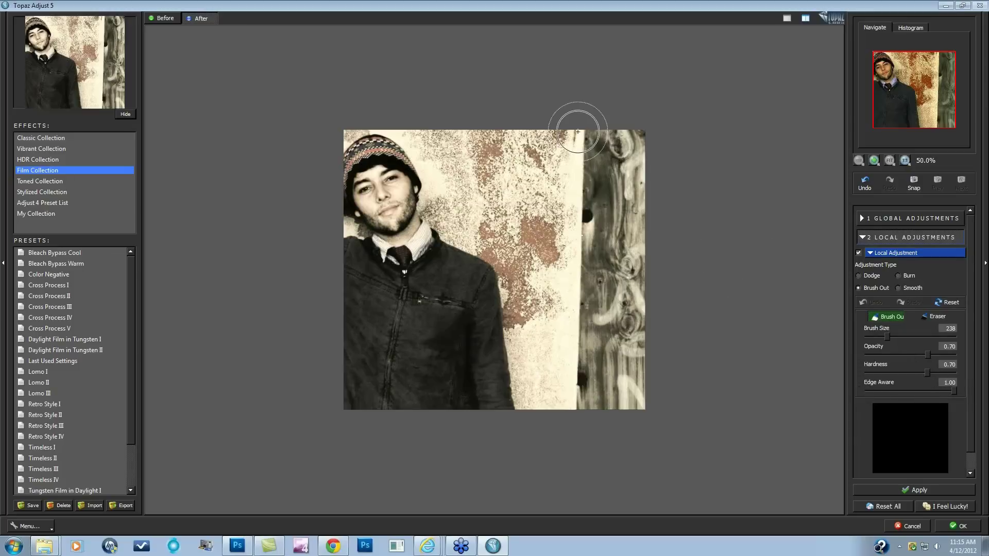
pyautogui.moveTo(585, 132)
pyautogui.mouseDown()
pyautogui.moveTo(593, 411)
pyautogui.moveTo(633, 394)
pyautogui.moveTo(617, 330)
pyautogui.moveTo(627, 111)
pyautogui.moveTo(641, 283)
pyautogui.moveTo(623, 425)
pyautogui.moveTo(641, 302)
pyautogui.moveTo(637, 140)
pyautogui.moveTo(605, 127)
pyautogui.moveTo(592, 141)
pyautogui.moveTo(582, 357)
pyautogui.moveTo(651, 373)
pyautogui.mouseUp()
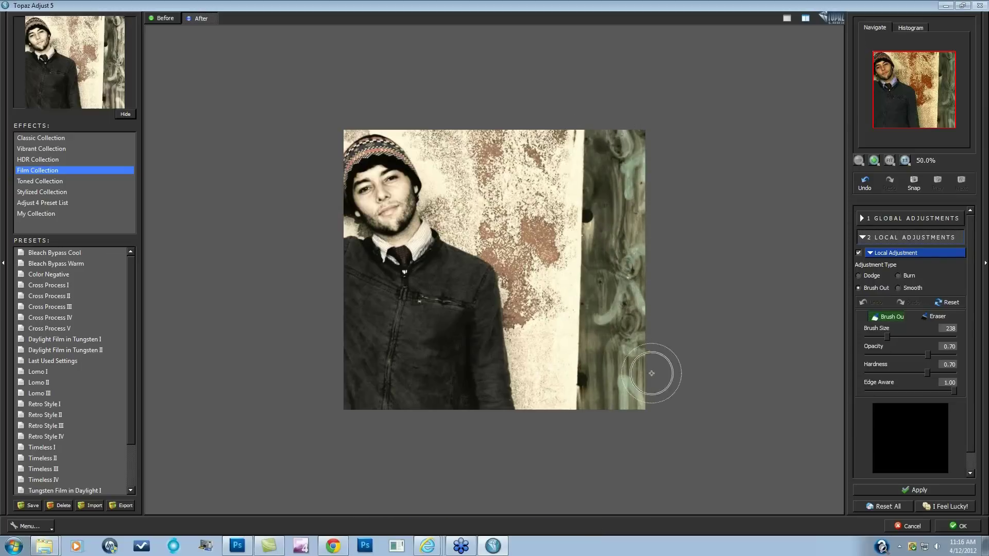
pyautogui.click(858, 252)
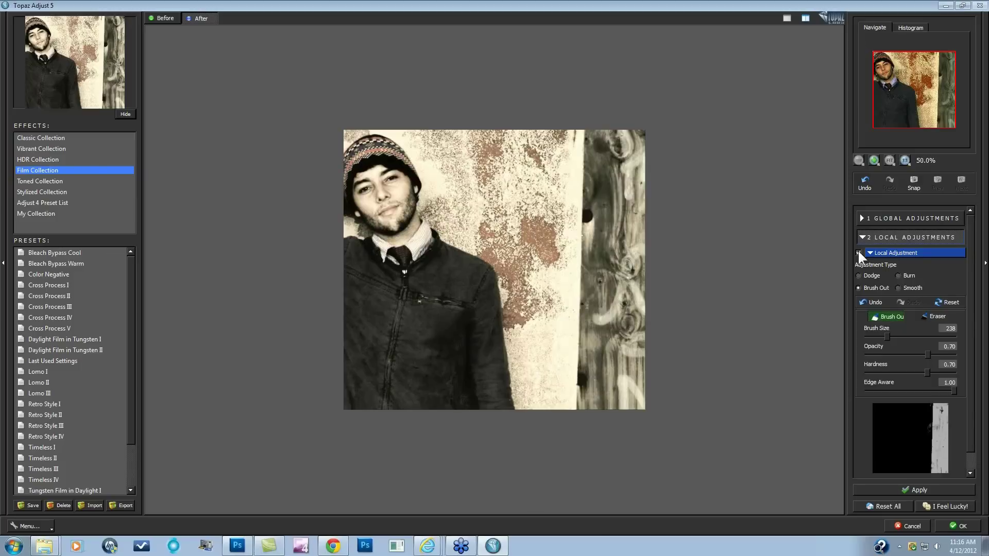
pyautogui.click(858, 252)
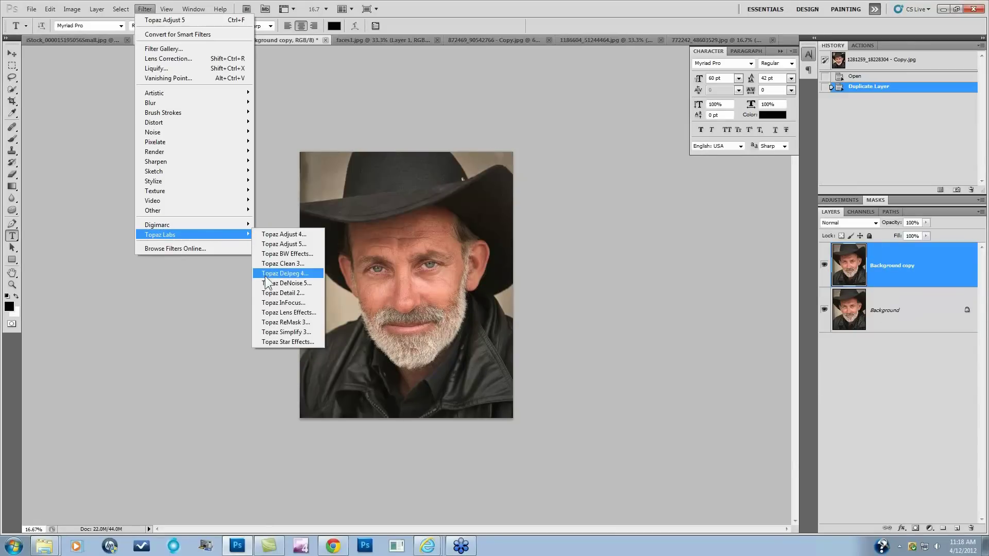
# Start Topaz Adjust 5 on the cowboy layer and pick the Film Collection's Bleach Bypass Warm preset
pyautogui.click(284, 244)
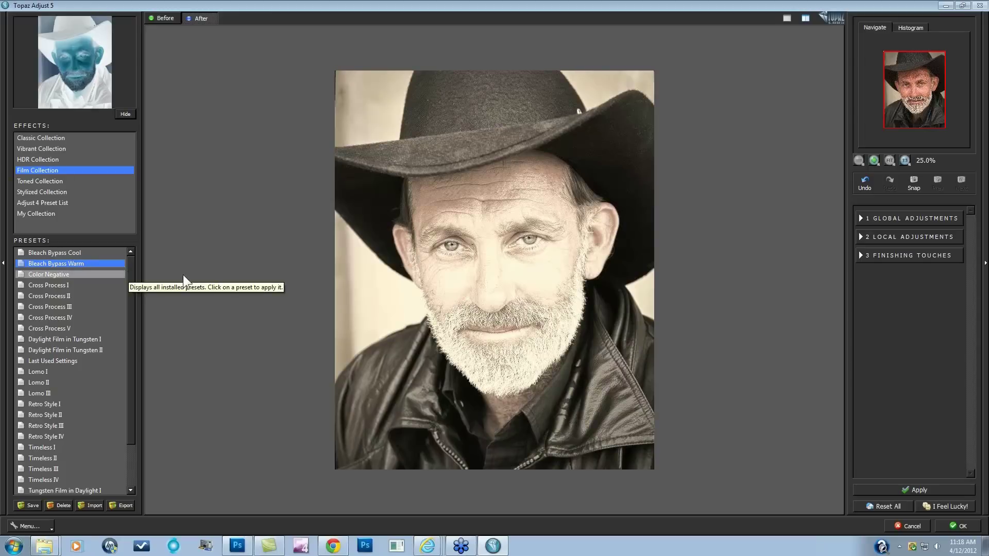
pyautogui.click(101, 264)
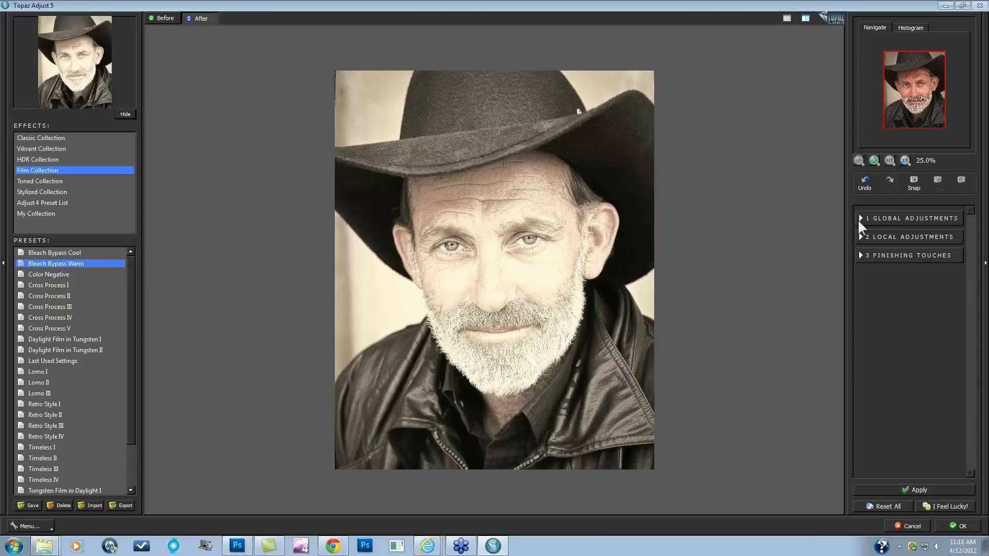
# Set Adaptive Exposure Regions to 8 under Global Adjustments
pyautogui.click(858, 219)
pyautogui.click(870, 261)
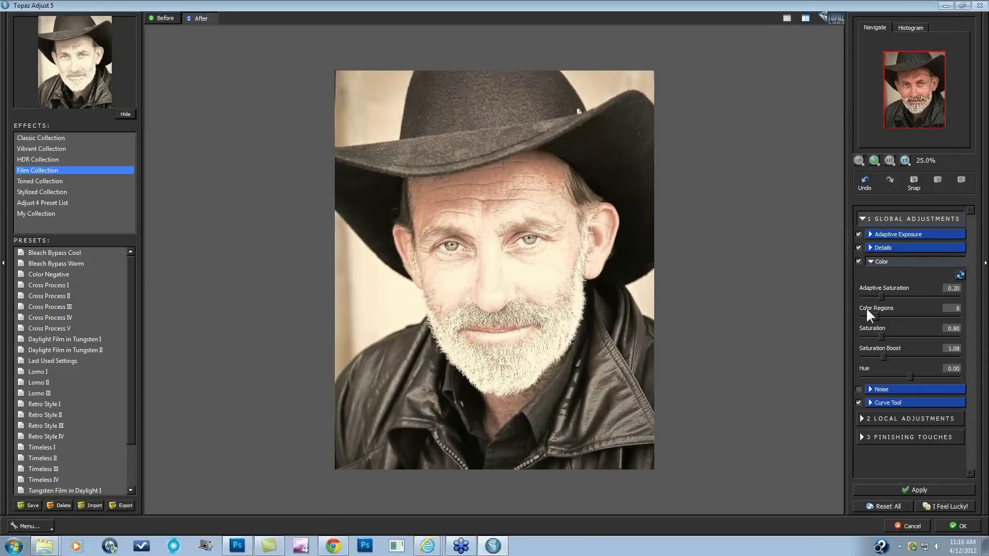
pyautogui.click(871, 235)
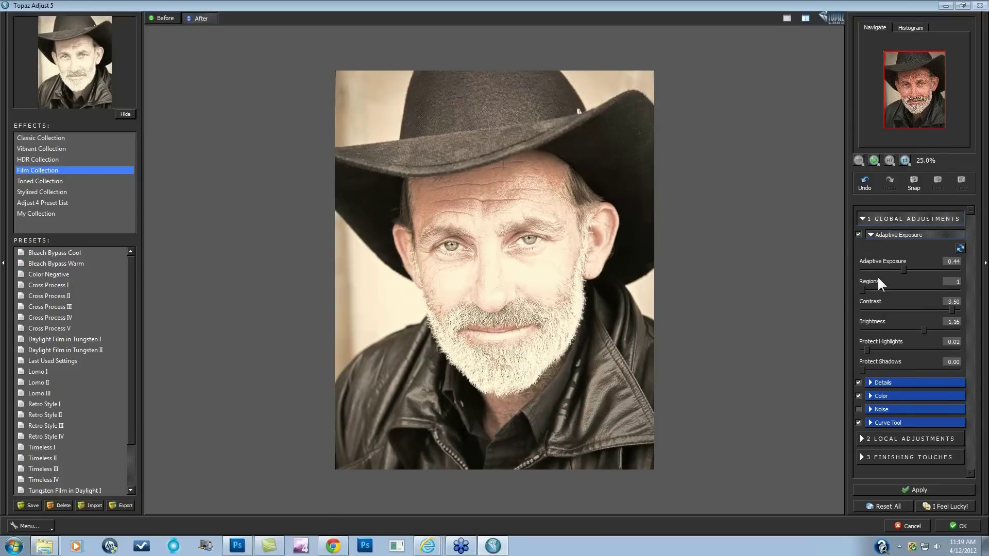
pyautogui.moveTo(871, 290); pyautogui.dragTo(879, 289)
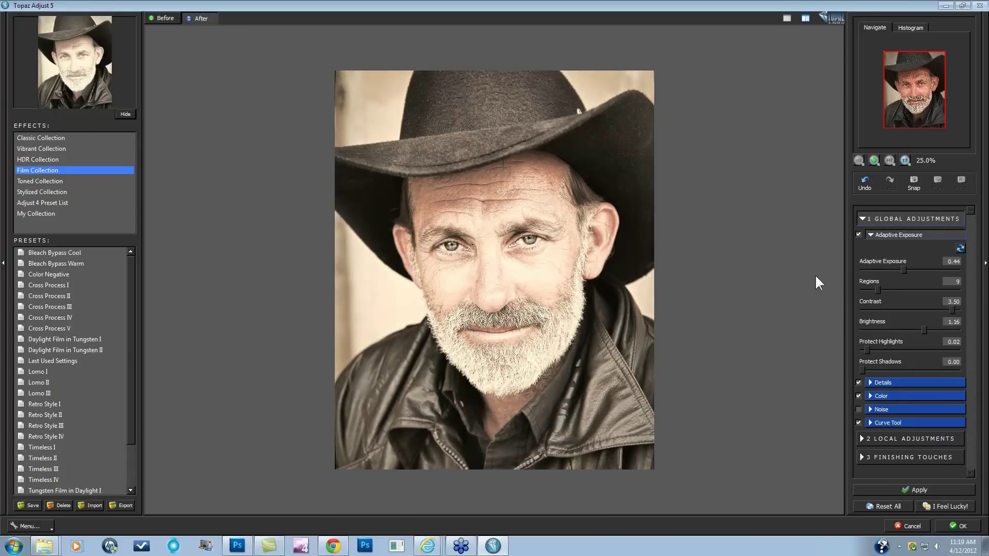
pyautogui.click(877, 289)
# Raise Color saturation to 0.97 with saturation boost at 1.02
pyautogui.click(870, 396)
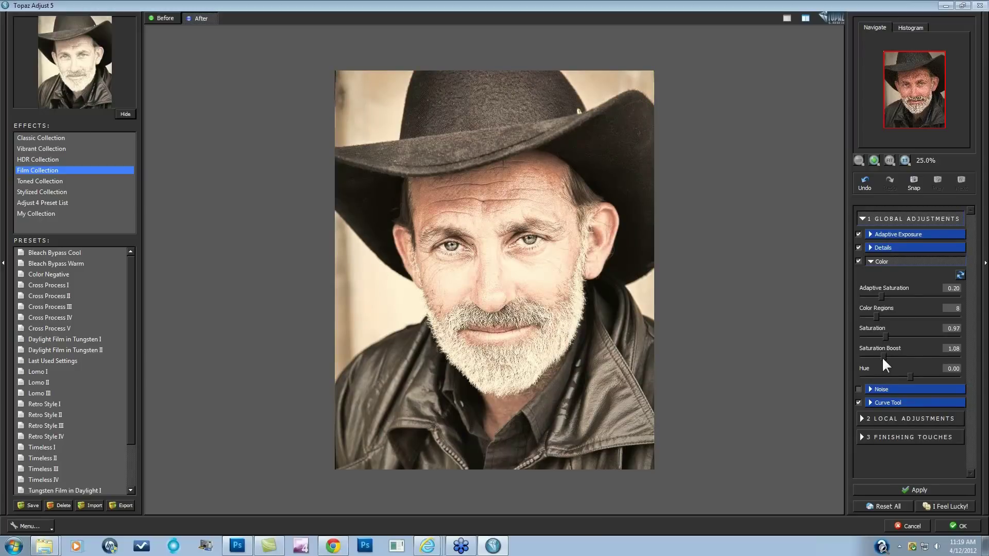
pyautogui.click(883, 358)
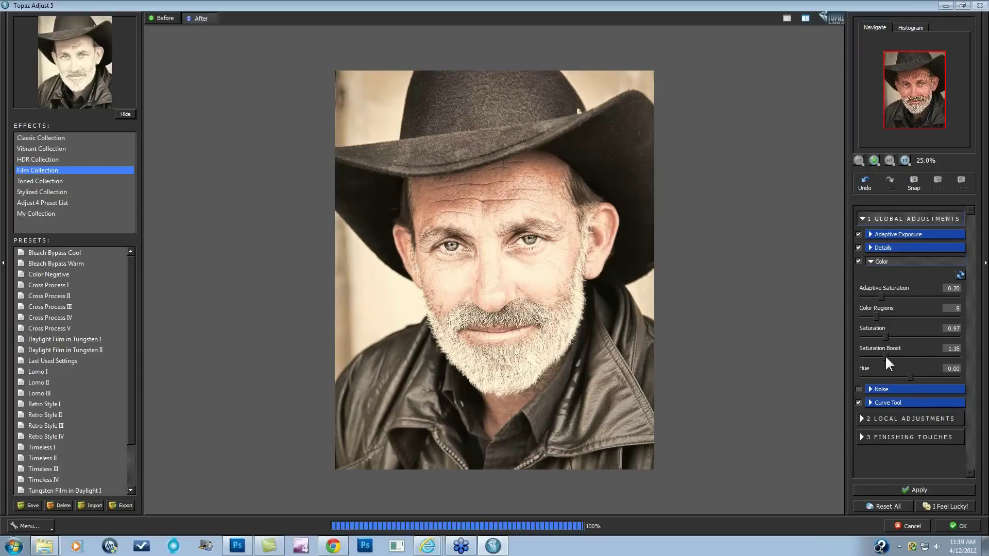
pyautogui.click(864, 418)
pyautogui.scroll(-1, 966, 283)
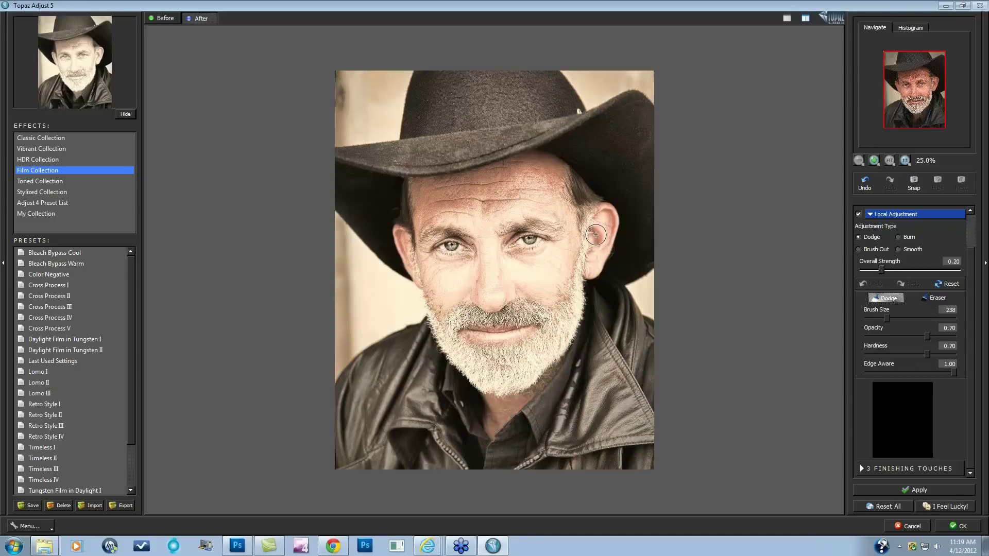
# With Brush Out at maximum size, hard edge and low edge awareness, paint across the eye area
pyautogui.click(858, 248)
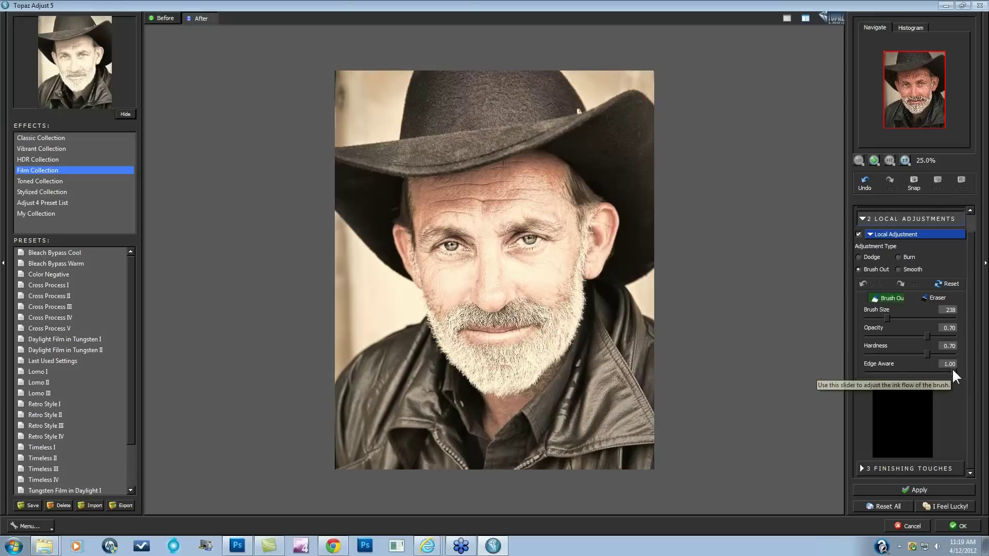
pyautogui.moveTo(953, 371); pyautogui.dragTo(952, 370)
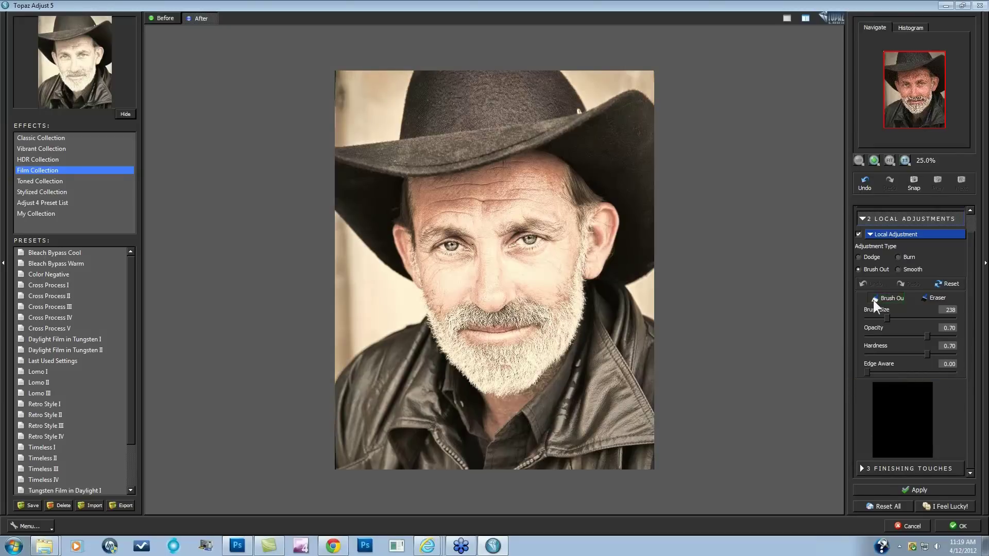
pyautogui.moveTo(886, 318); pyautogui.dragTo(955, 318)
pyautogui.moveTo(927, 354); pyautogui.dragTo(943, 354)
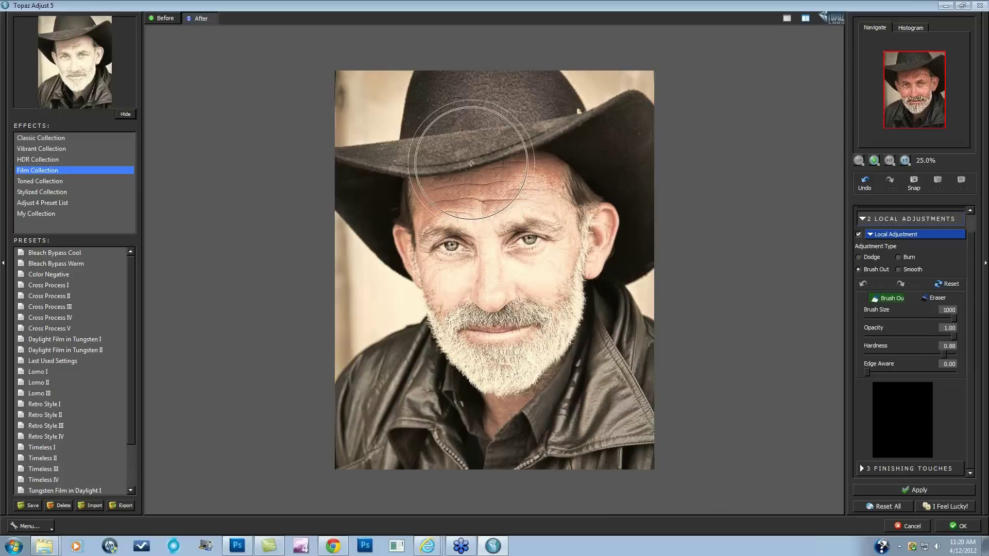
pyautogui.moveTo(578, 88)
pyautogui.mouseDown()
pyautogui.moveTo(616, 207)
pyautogui.moveTo(604, 95)
pyautogui.moveTo(618, 127)
pyautogui.moveTo(628, 80)
pyautogui.moveTo(364, 96)
pyautogui.moveTo(407, 111)
pyautogui.moveTo(554, 117)
pyautogui.moveTo(454, 141)
pyautogui.moveTo(545, 156)
pyautogui.moveTo(394, 147)
pyautogui.moveTo(365, 158)
pyautogui.moveTo(359, 289)
pyautogui.moveTo(383, 440)
pyautogui.moveTo(393, 439)
pyautogui.moveTo(357, 445)
pyautogui.moveTo(375, 454)
pyautogui.moveTo(624, 449)
pyautogui.moveTo(597, 429)
pyautogui.moveTo(480, 389)
pyautogui.moveTo(445, 342)
pyautogui.moveTo(422, 331)
pyautogui.moveTo(578, 319)
pyautogui.moveTo(412, 323)
pyautogui.moveTo(434, 338)
pyautogui.moveTo(598, 362)
pyautogui.moveTo(619, 347)
pyautogui.moveTo(638, 202)
pyautogui.moveTo(542, 160)
pyautogui.moveTo(411, 168)
pyautogui.mouseUp()
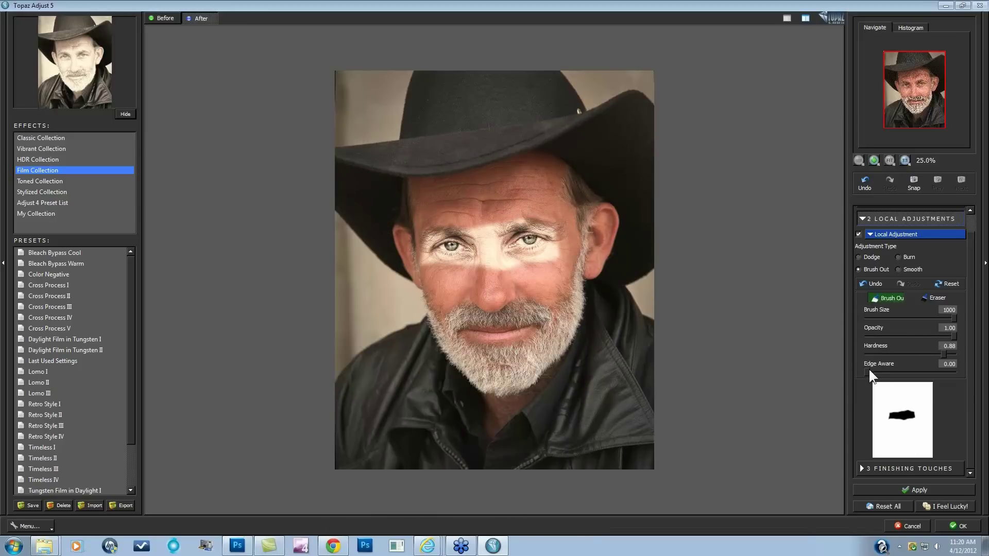
# Raise edge awareness, shrink the brush to about 262, and mask over the right eye
pyautogui.moveTo(869, 371); pyautogui.dragTo(934, 369)
pyautogui.moveTo(895, 317); pyautogui.dragTo(903, 318)
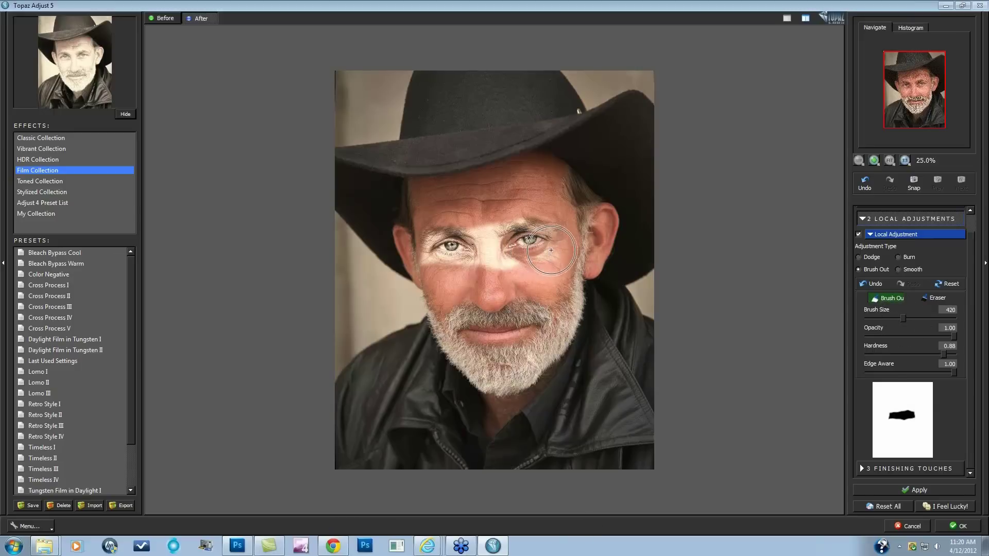
pyautogui.moveTo(551, 250)
pyautogui.mouseDown()
pyautogui.moveTo(557, 232)
pyautogui.moveTo(498, 224)
pyautogui.moveTo(519, 219)
pyautogui.moveTo(494, 231)
pyautogui.moveTo(500, 256)
pyautogui.moveTo(492, 234)
pyautogui.moveTo(490, 262)
pyautogui.moveTo(491, 247)
pyautogui.moveTo(506, 267)
pyautogui.moveTo(505, 259)
pyautogui.moveTo(543, 263)
pyautogui.moveTo(548, 248)
pyautogui.moveTo(448, 260)
pyautogui.moveTo(426, 245)
pyautogui.moveTo(459, 227)
pyautogui.moveTo(415, 242)
pyautogui.mouseUp()
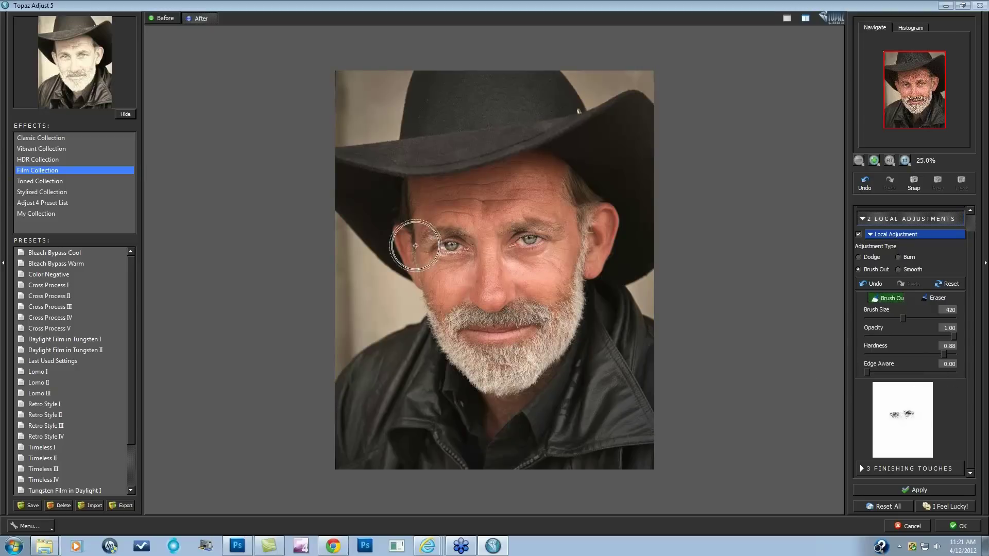
# Clear the eye mask and set the brush to Edge Aware 1.00 and size 156
pyautogui.hotkey('ctrl', 'z')
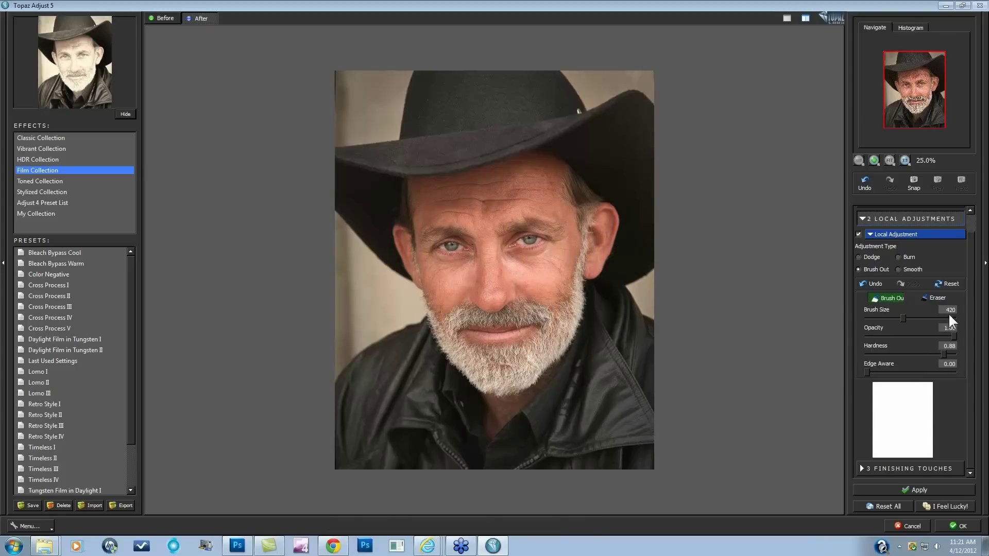
pyautogui.moveTo(870, 370); pyautogui.dragTo(948, 368)
pyautogui.scroll(1, 563, 210)
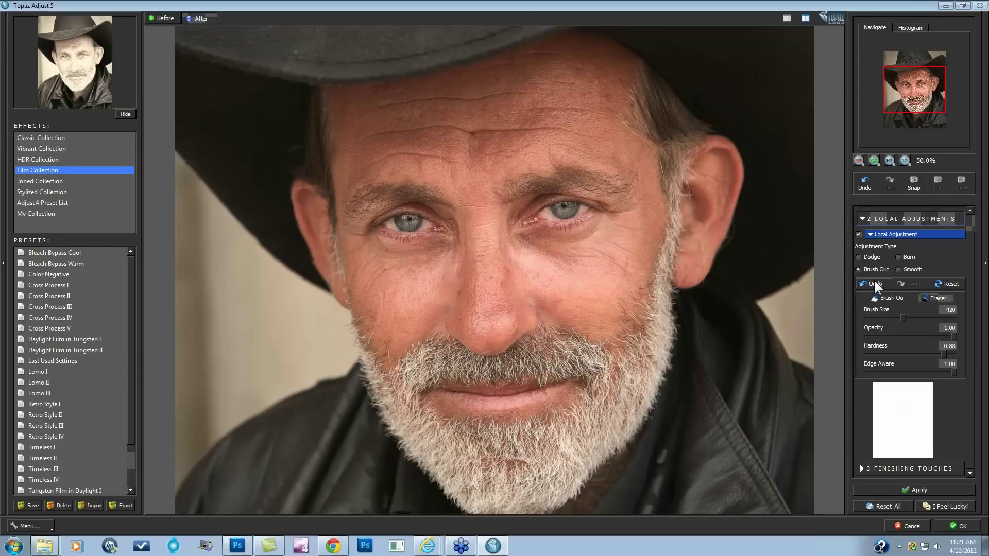
pyautogui.moveTo(901, 316); pyautogui.dragTo(880, 318)
# Paint both eyes into the mask, undoing one stray stroke and dabbing each eye again
pyautogui.moveTo(529, 210); pyautogui.dragTo(567, 211)
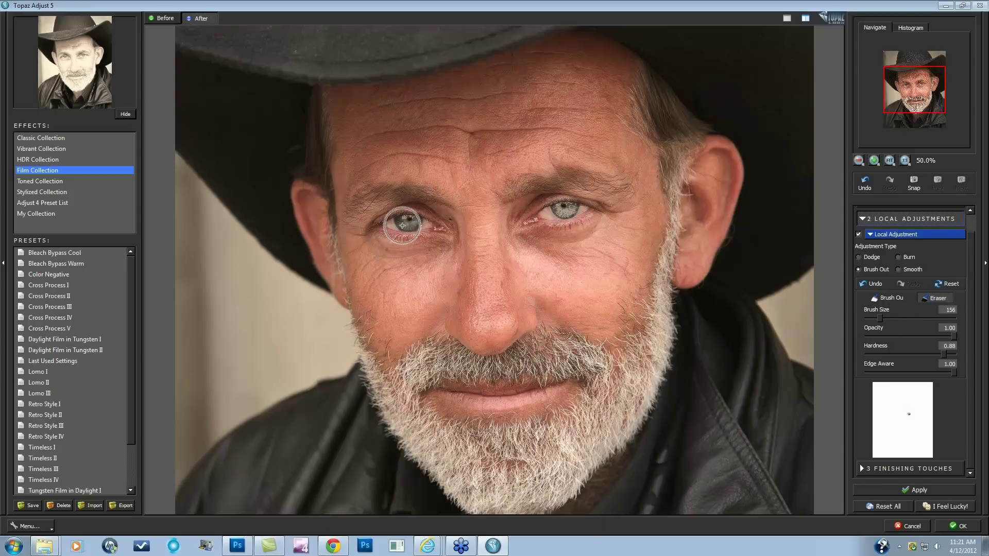
pyautogui.moveTo(407, 227)
pyautogui.mouseDown()
pyautogui.moveTo(400, 223)
pyautogui.moveTo(447, 222)
pyautogui.mouseUp()
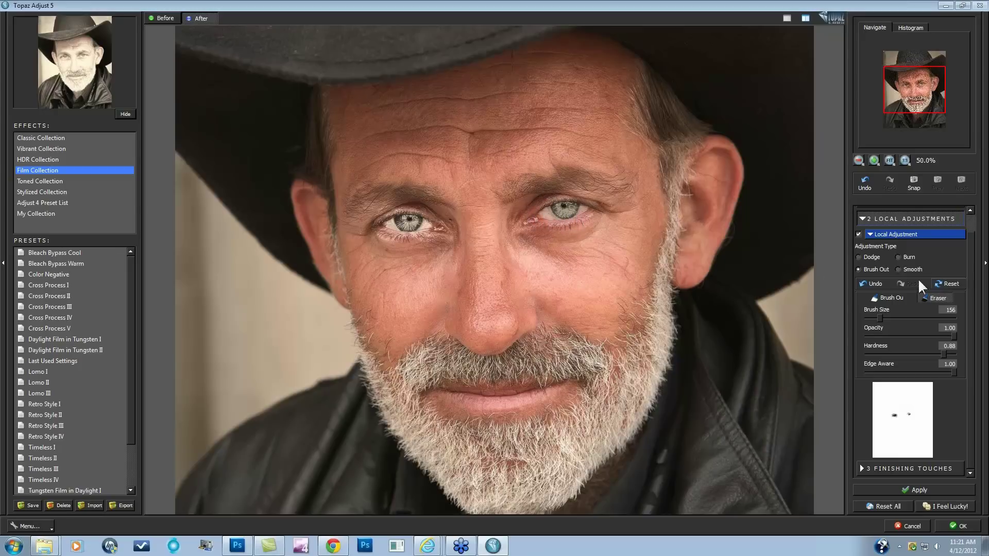
pyautogui.click(863, 283)
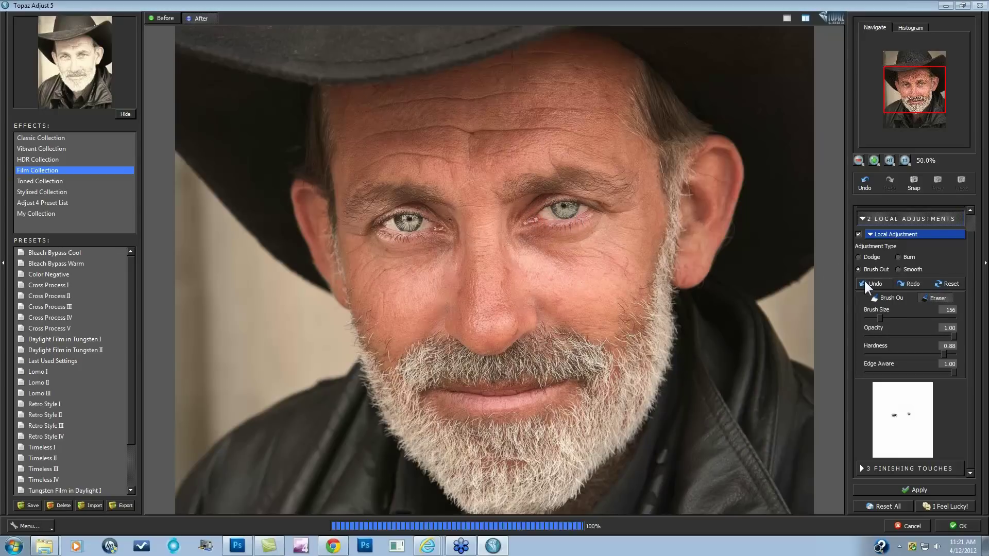
pyautogui.click(405, 220)
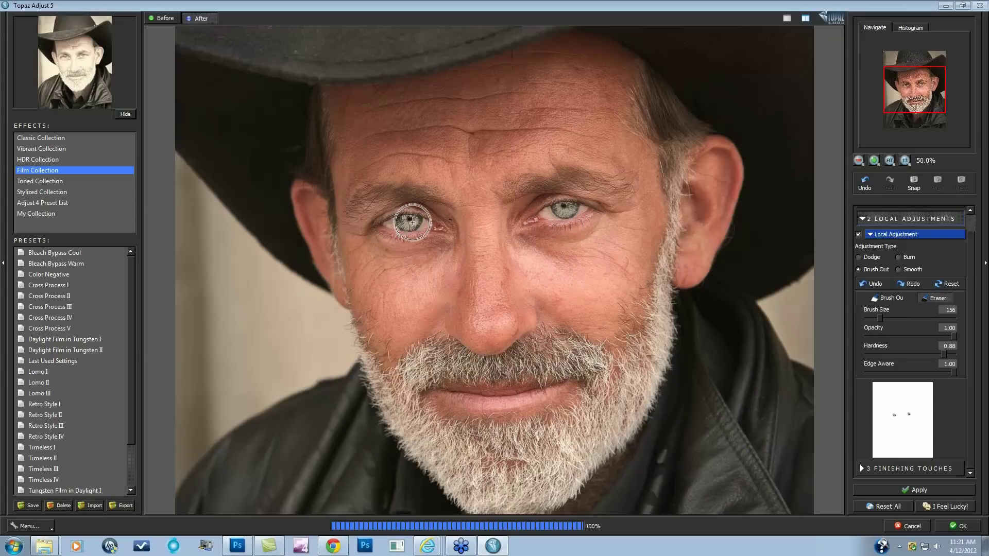
pyautogui.click(558, 209)
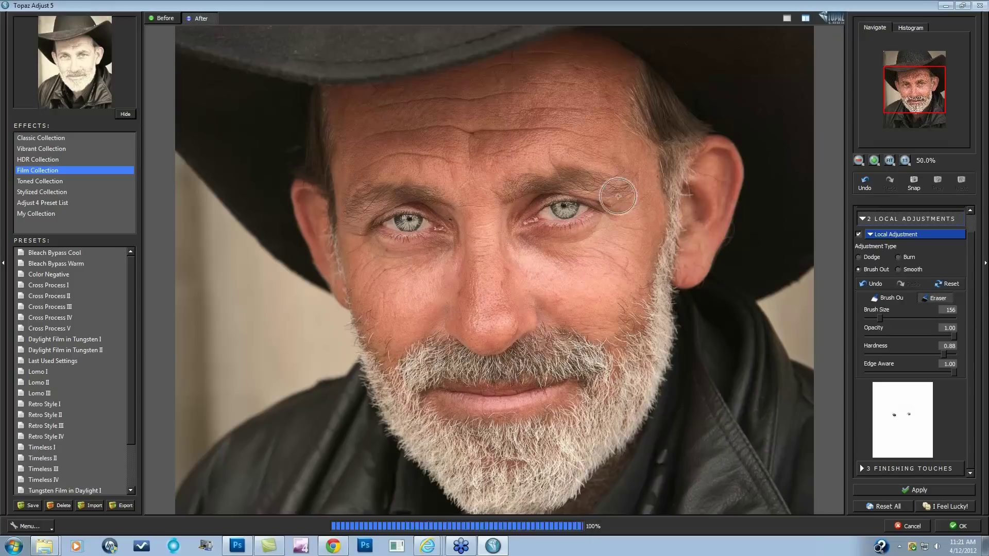
pyautogui.click(564, 207)
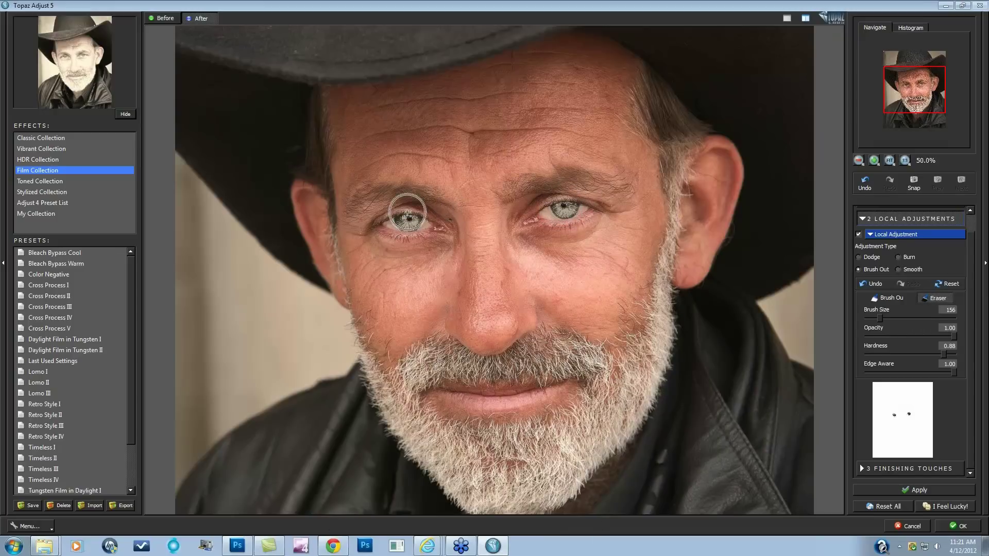
pyautogui.click(409, 219)
pyautogui.scroll(-2, 788, 272)
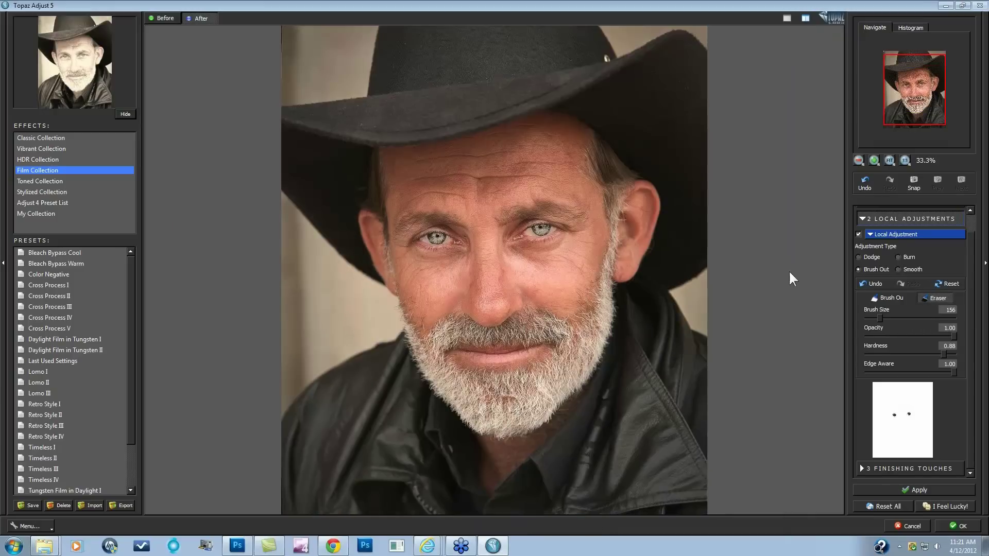
# Toggle the cowboy's eye-only local adjustment off and back on, then view Finishing Touches at 50% zoom
pyautogui.click(858, 233)
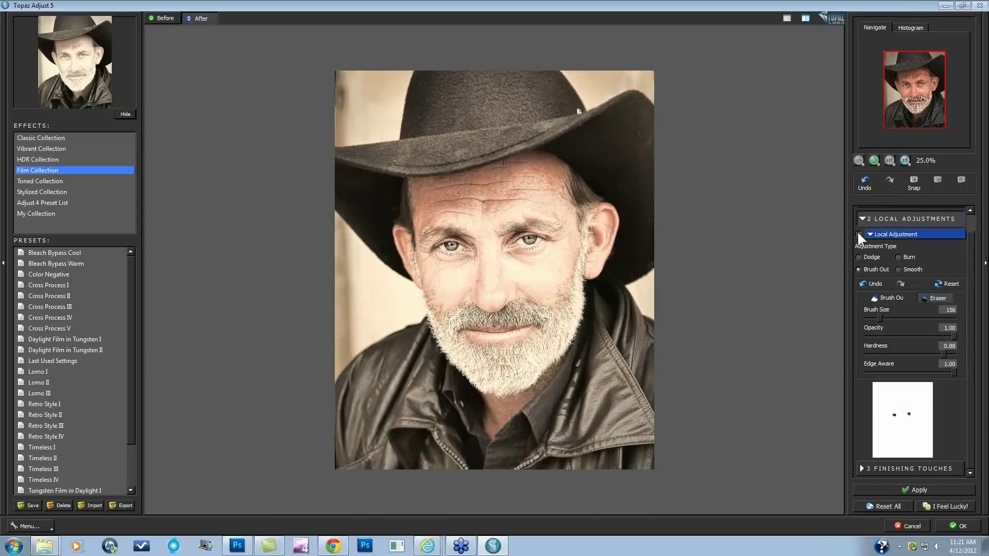
pyautogui.click(858, 234)
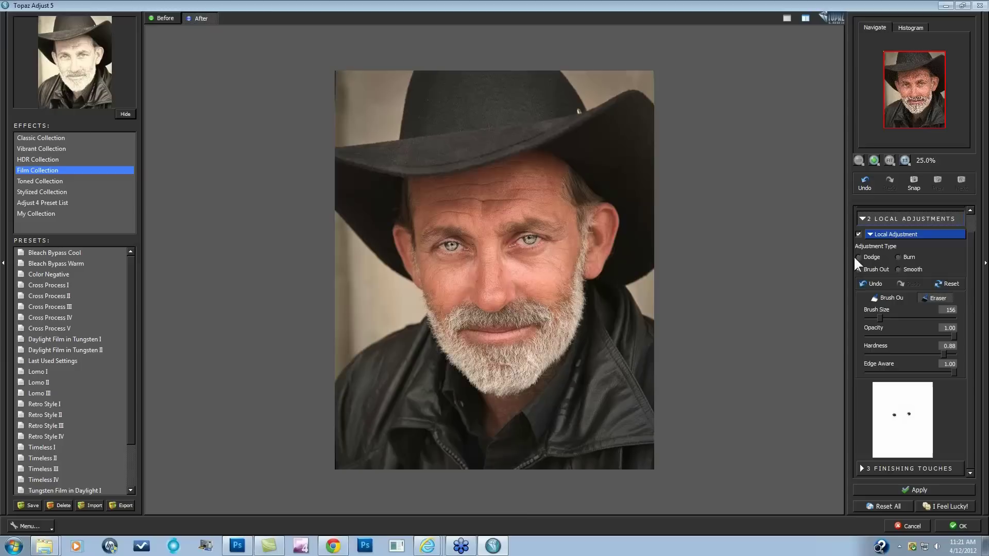
pyautogui.click(859, 468)
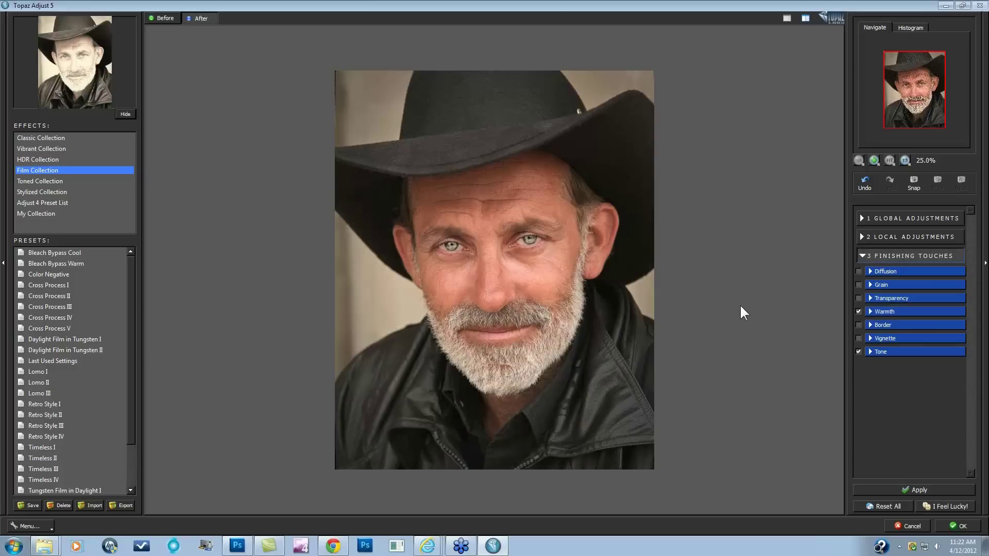
pyautogui.click(874, 160)
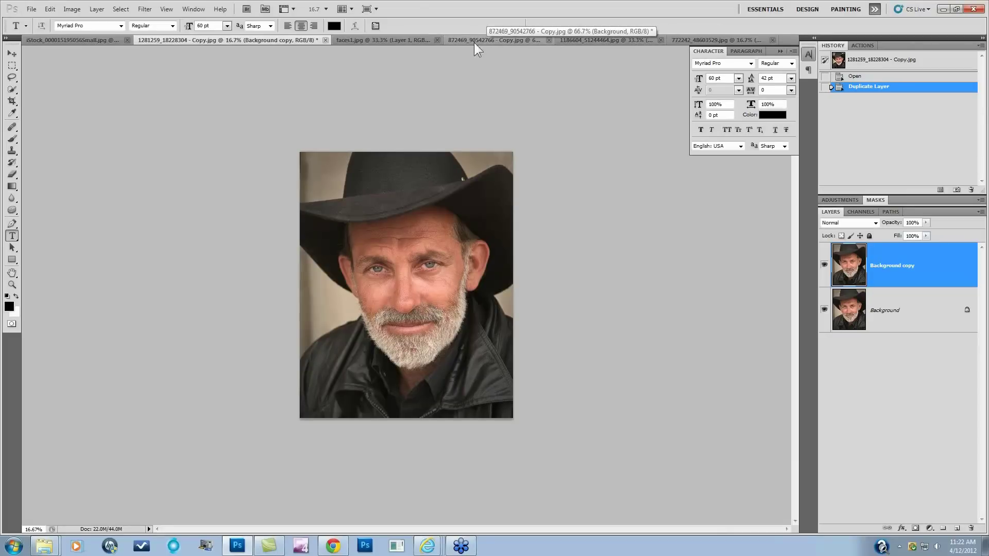
# Launch Topaz Adjust 5 on the street-car photo's Background layer
pyautogui.click(617, 37)
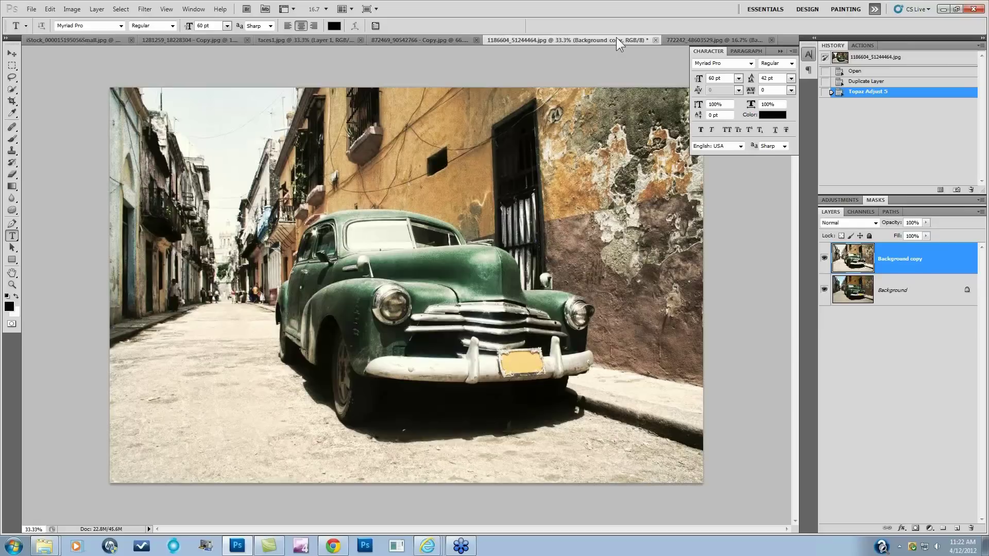
pyautogui.click(912, 291)
pyautogui.click(145, 9)
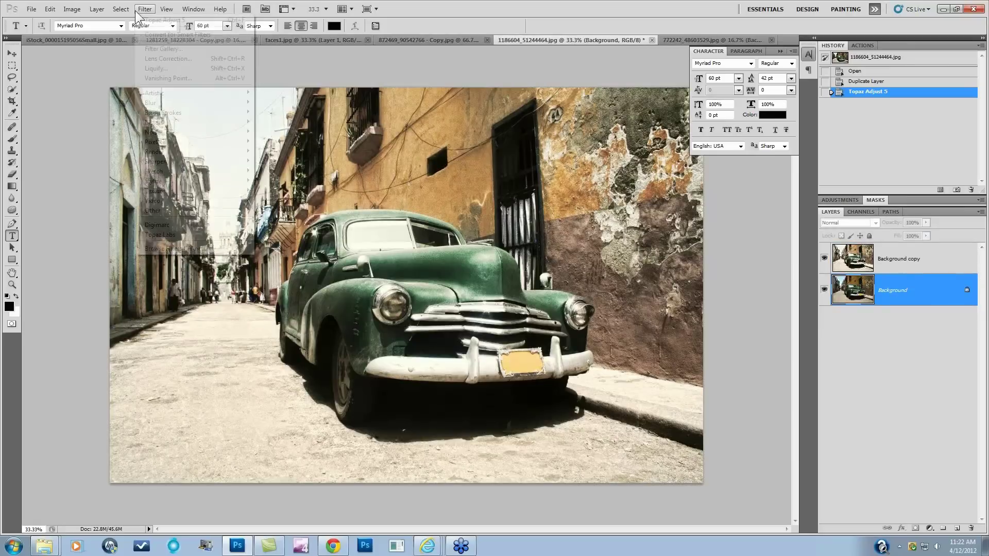
pyautogui.moveTo(178, 237)
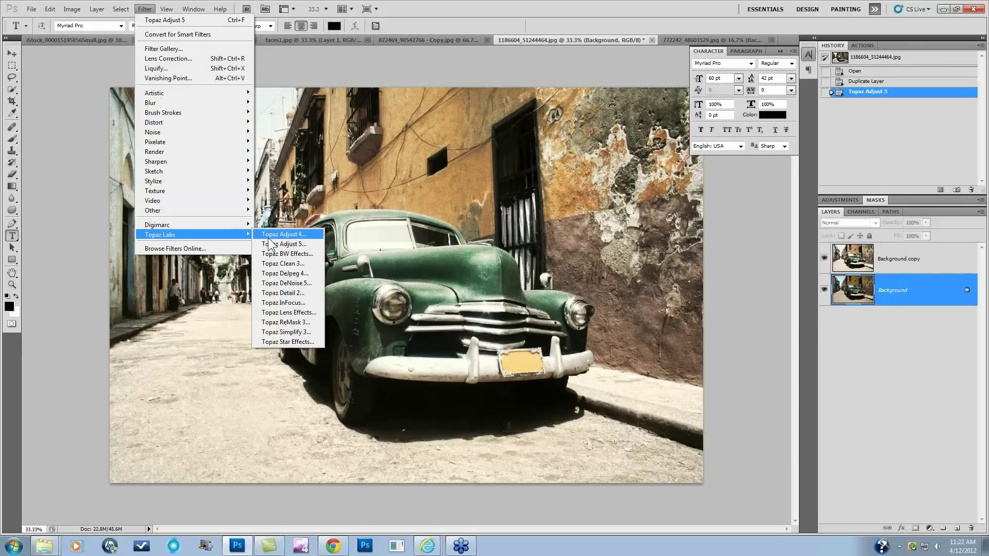
pyautogui.click(277, 246)
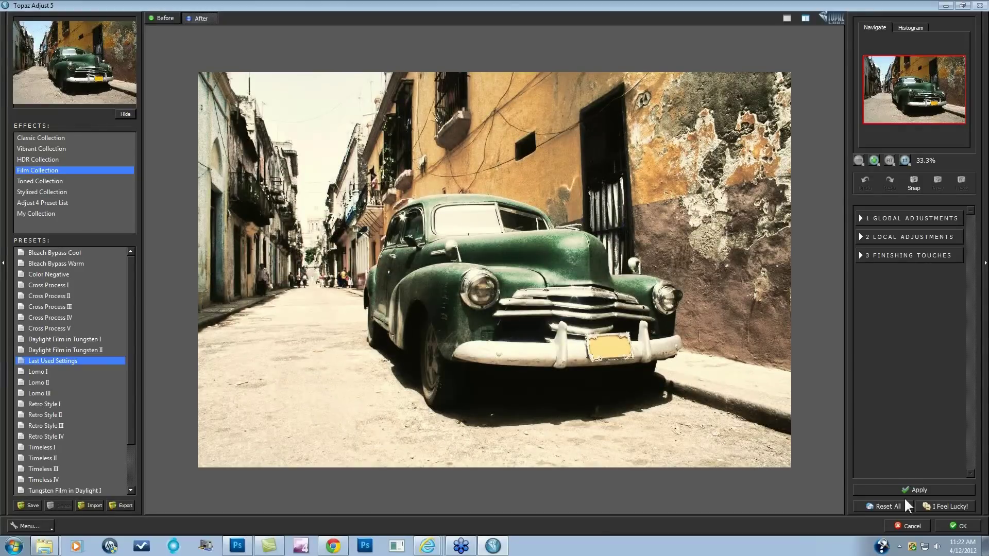
# Reset the car photo to its original colours and raise Global Color saturation from 1.46 to 1.57
pyautogui.click(880, 507)
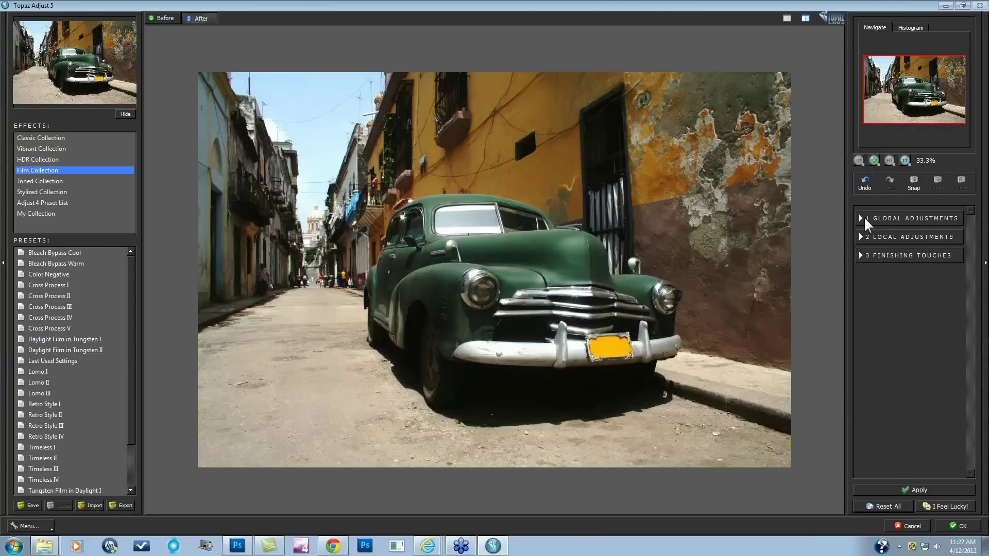
pyautogui.click(862, 221)
pyautogui.click(878, 261)
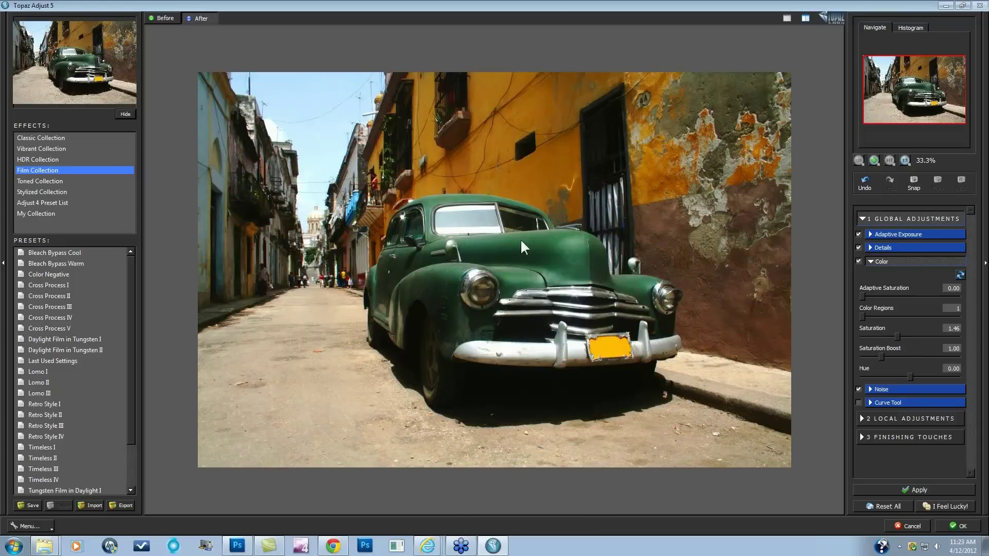
pyautogui.moveTo(898, 337); pyautogui.dragTo(890, 357)
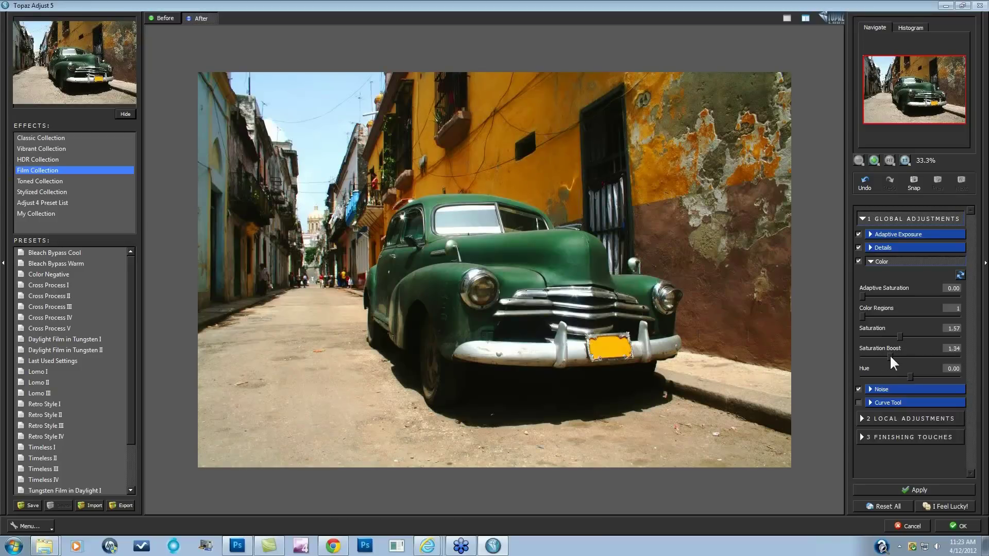